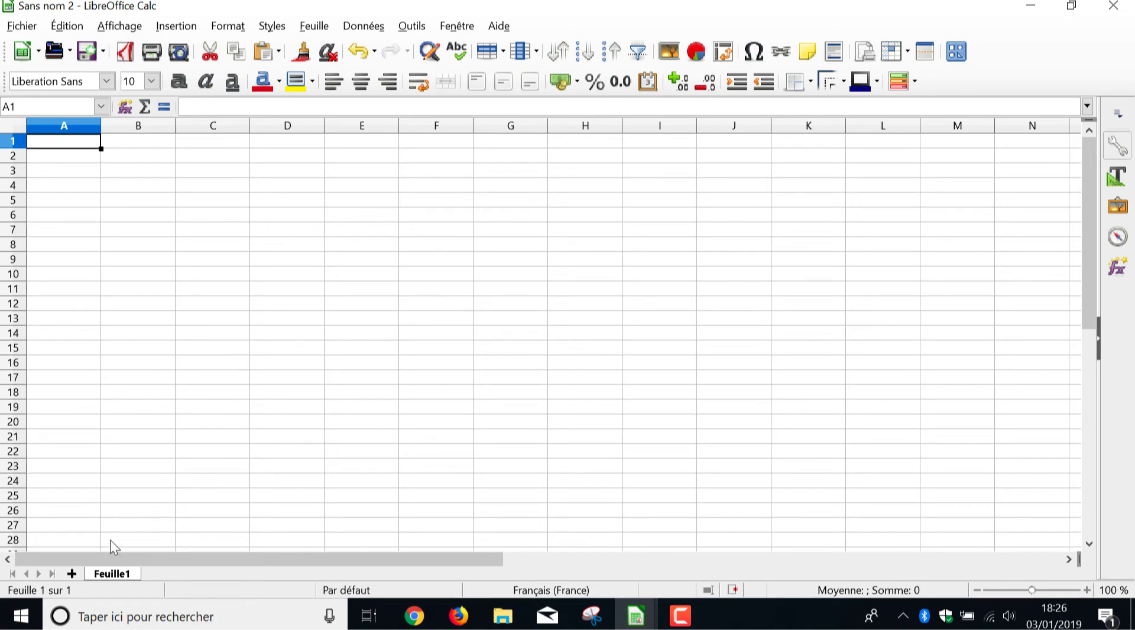
Add two new sheets to the workbook and rename the first sheet Démo 1.
{"action": "left_click", "coordinate": [72, 574]}
{"action": "left_click", "coordinate": [72, 574]}
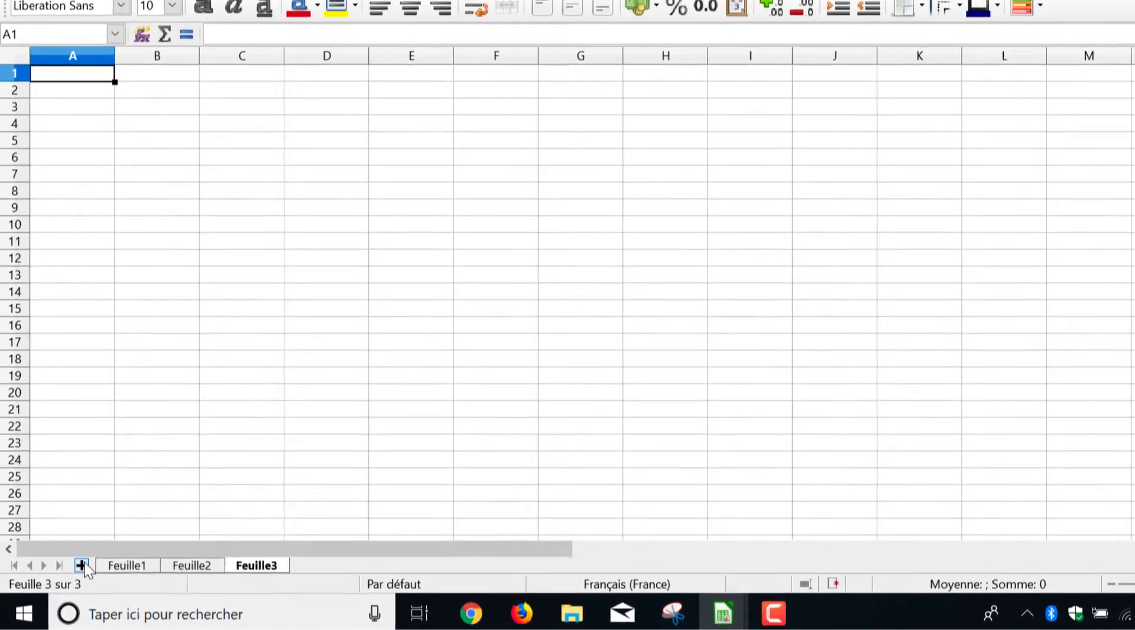
{"action": "double_click", "coordinate": [108, 573]}
{"action": "type", "text": "Démo 1"}
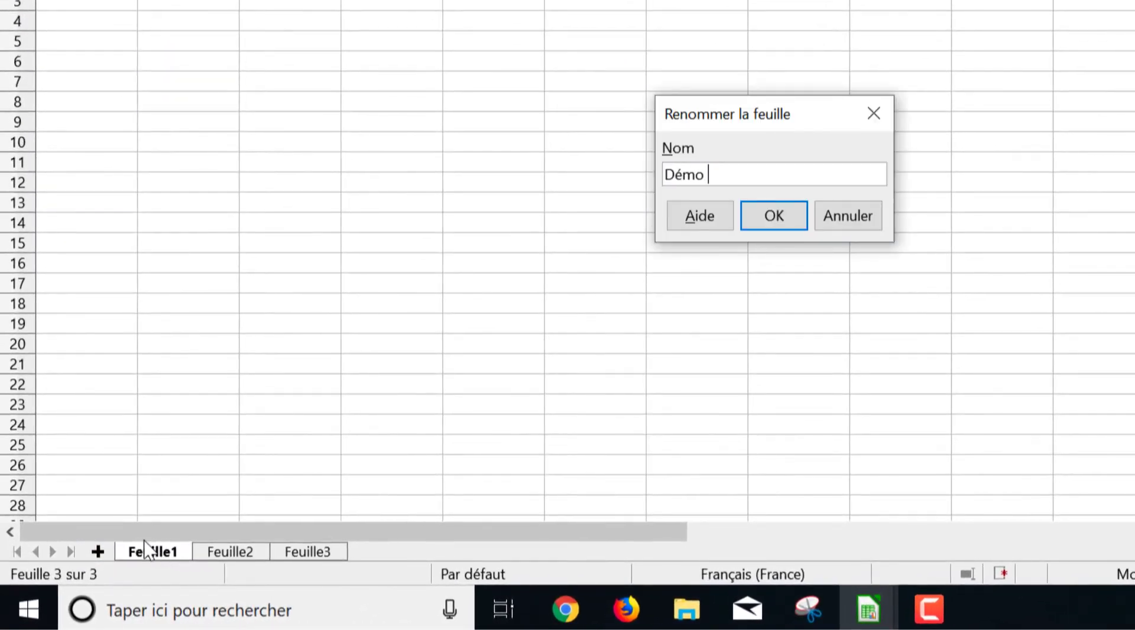
{"action": "key", "text": "Return"}
Rename the second sheet Formules de base and the third sheet Multiplication.
{"action": "double_click", "coordinate": [228, 551]}
{"action": "type", "text": "Formules de base"}
{"action": "key", "text": "Return"}
{"action": "double_click", "coordinate": [397, 556]}
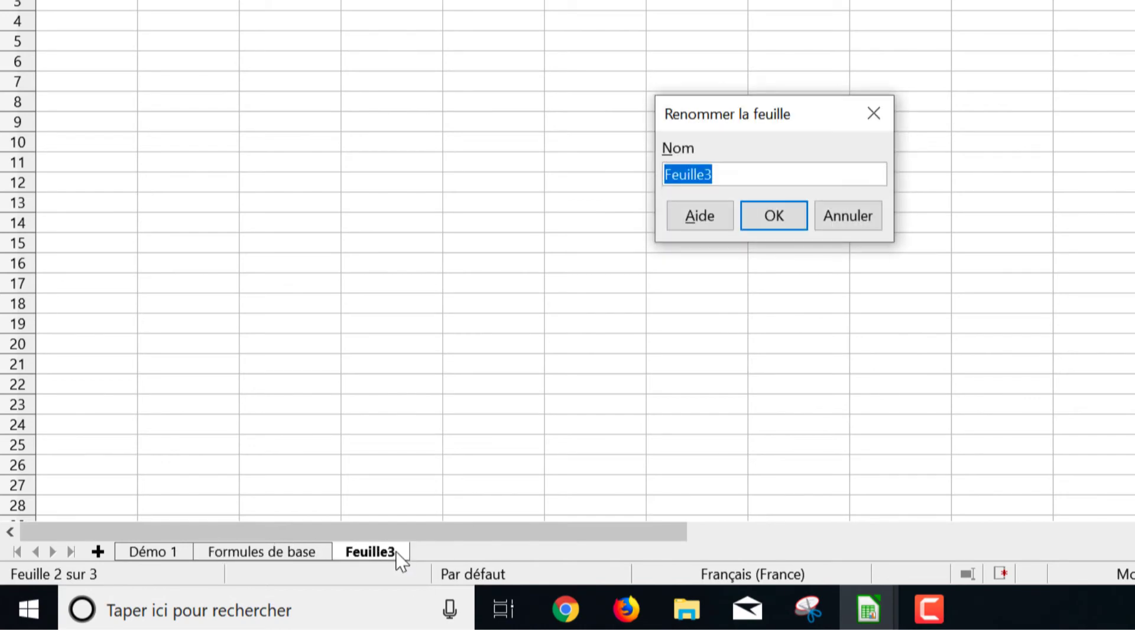
{"action": "type", "text": "Multiplica"}
{"action": "key", "text": "Return"}
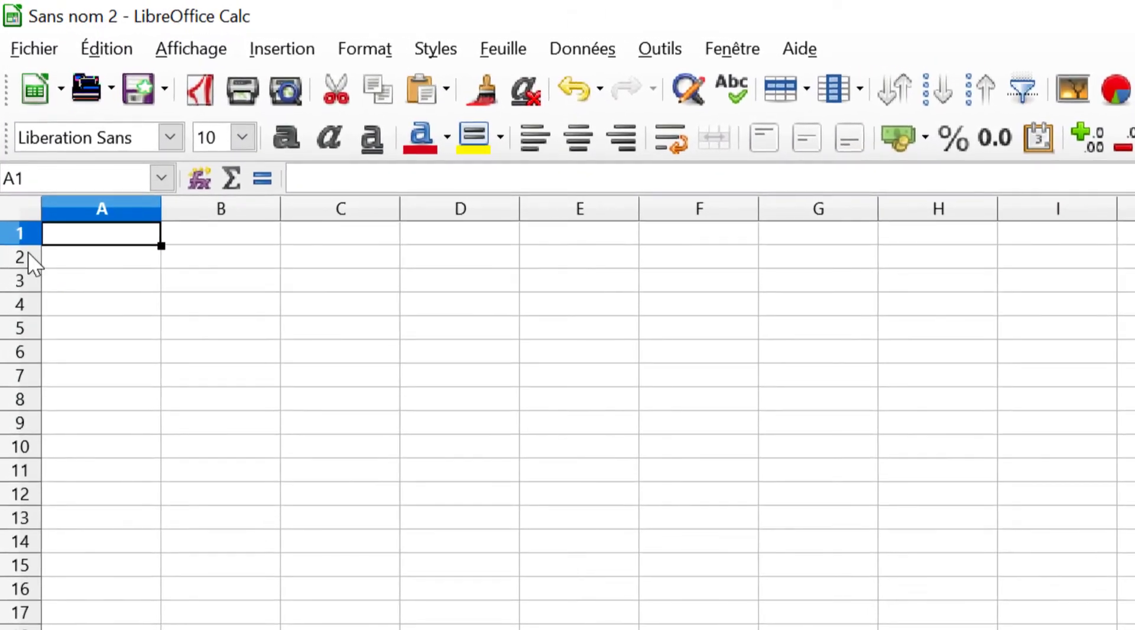
Select rows 2, 3 and 4 one by one, and likewise columns A, B and C.
{"action": "left_click", "coordinate": [27, 254]}
{"action": "left_click", "coordinate": [26, 282]}
{"action": "left_click", "coordinate": [24, 305]}
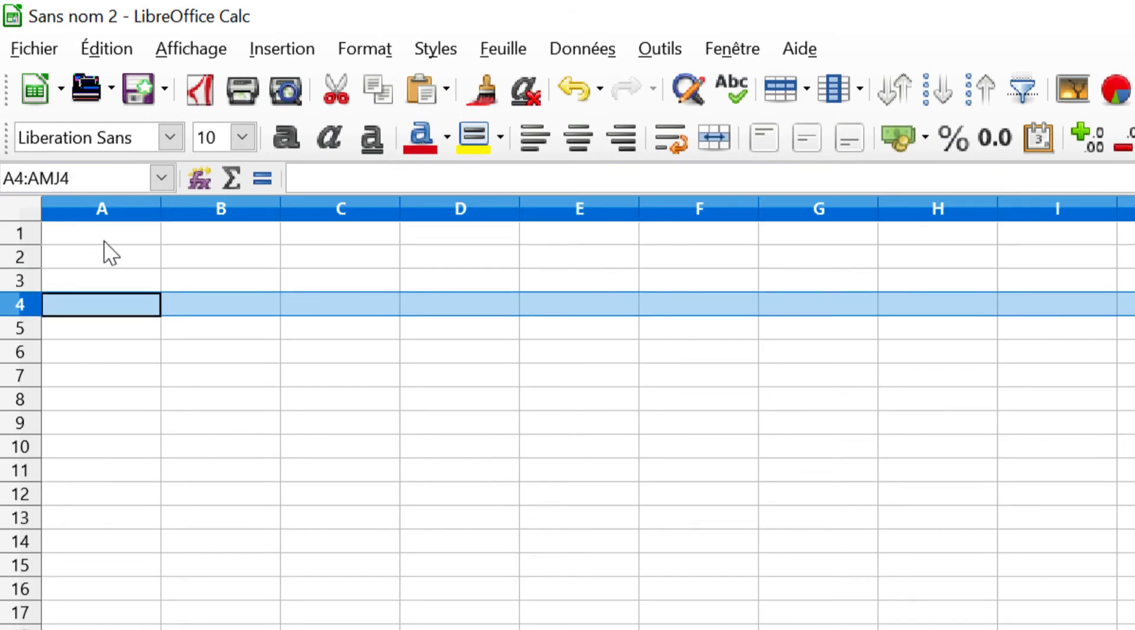
{"action": "left_click", "coordinate": [108, 212]}
{"action": "left_click", "coordinate": [222, 210]}
{"action": "left_click", "coordinate": [353, 209]}
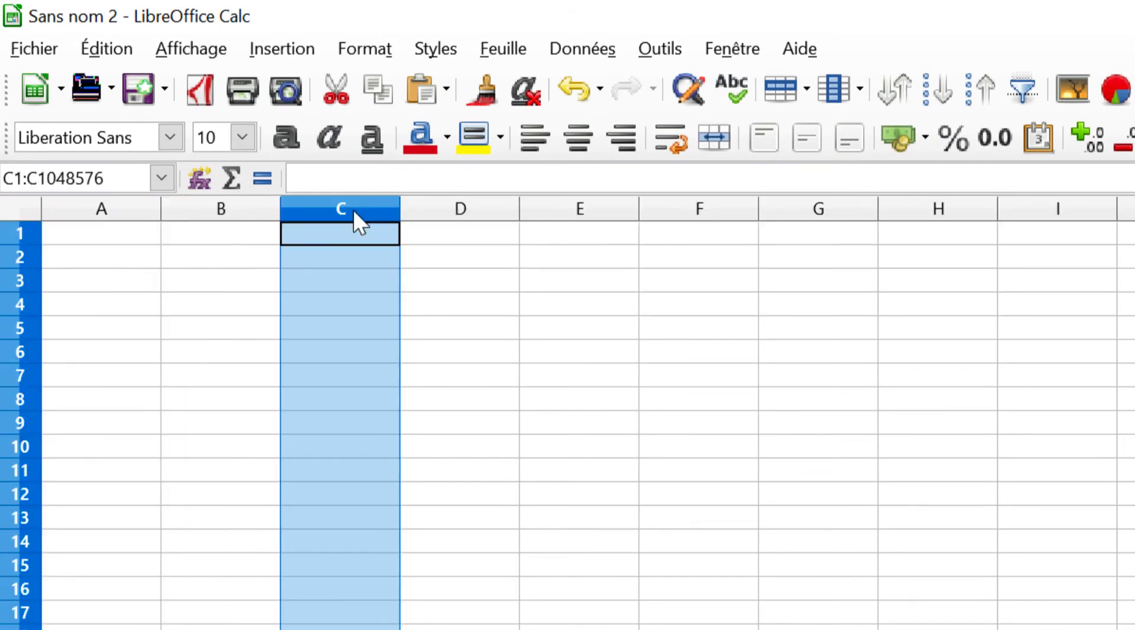
{"action": "left_click", "coordinate": [348, 400]}
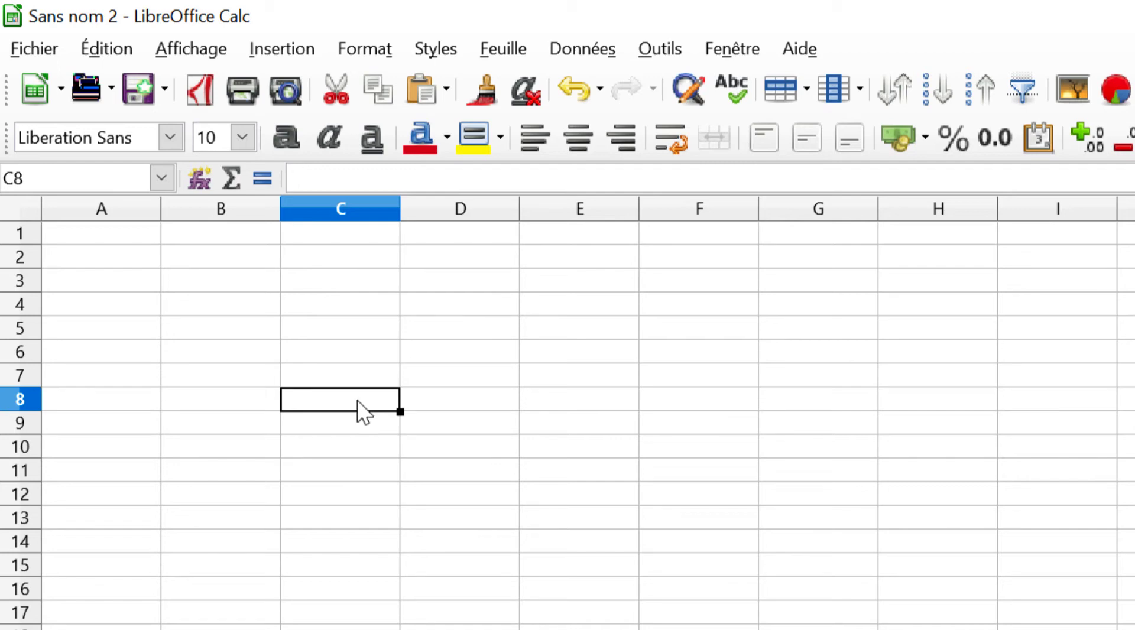
Enter the column headers Produit in A1 and Coût in B1.
{"action": "left_click", "coordinate": [113, 238]}
{"action": "type", "text": "Produit"}
{"action": "key", "text": "Tab"}
{"action": "type", "text": "Coût"}
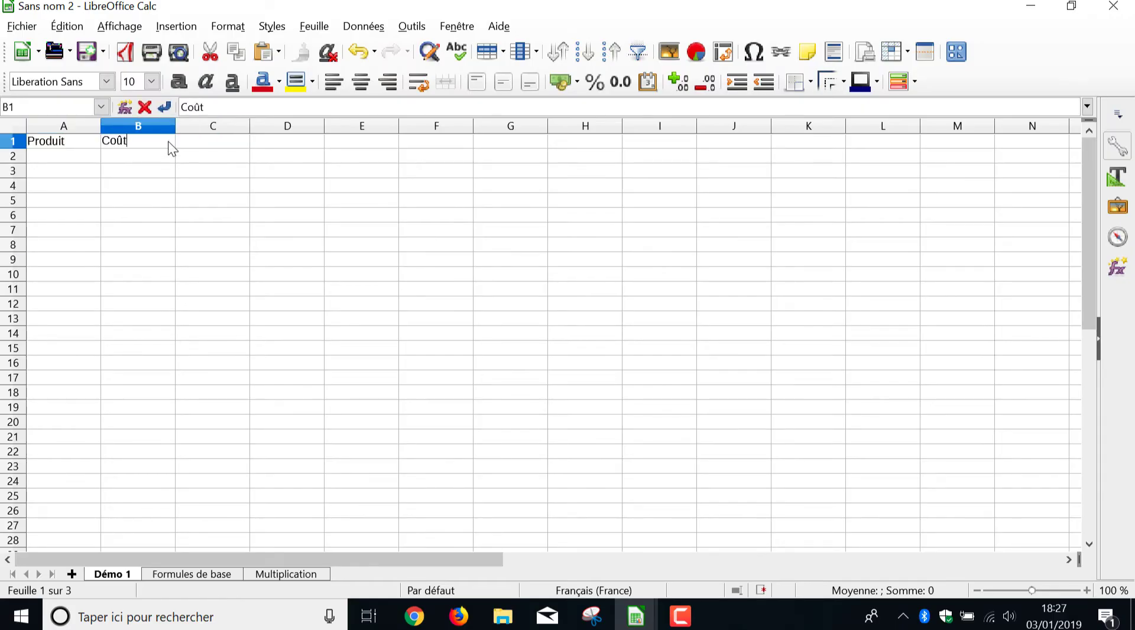
{"action": "key", "text": "Return"}
Enter Article 1 in A2 and fill the series down to Article 5 in A6.
{"action": "type", "text": "Article 1"}
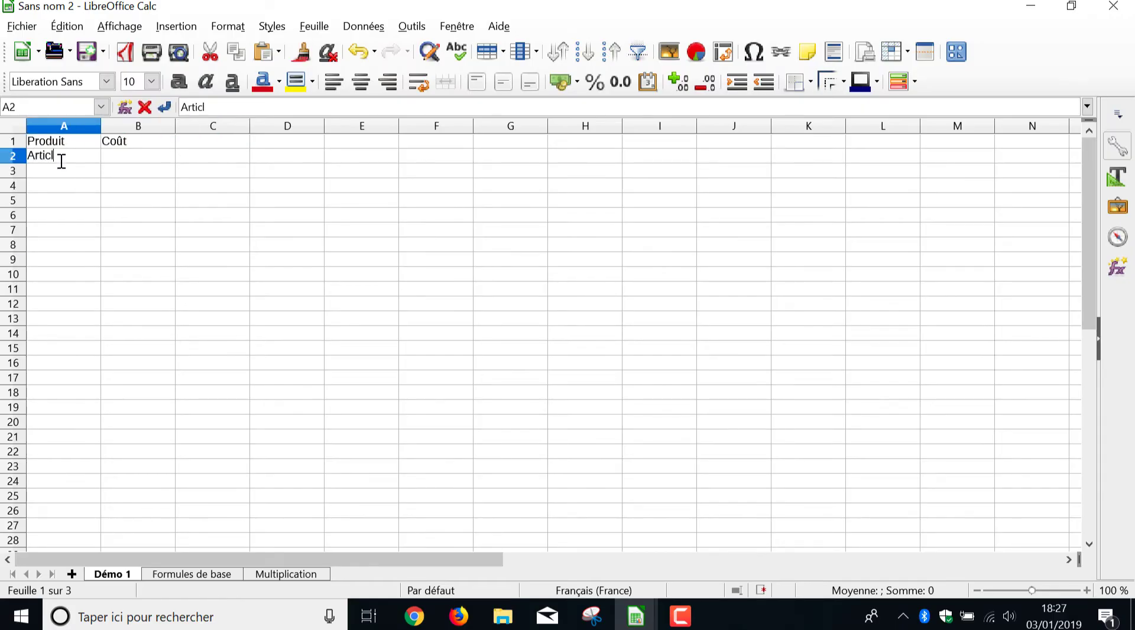
{"action": "key", "text": "Return"}
{"action": "left_click", "coordinate": [98, 156]}
{"action": "left_click_drag", "start_coordinate": [101, 163], "coordinate": [100, 216]}
Enter the costs 5,75, 18,3, 24,5, 3,95 and 114,2 in B2 to B6.
{"action": "left_click", "coordinate": [123, 156]}
{"action": "type", "text": "5,75"}
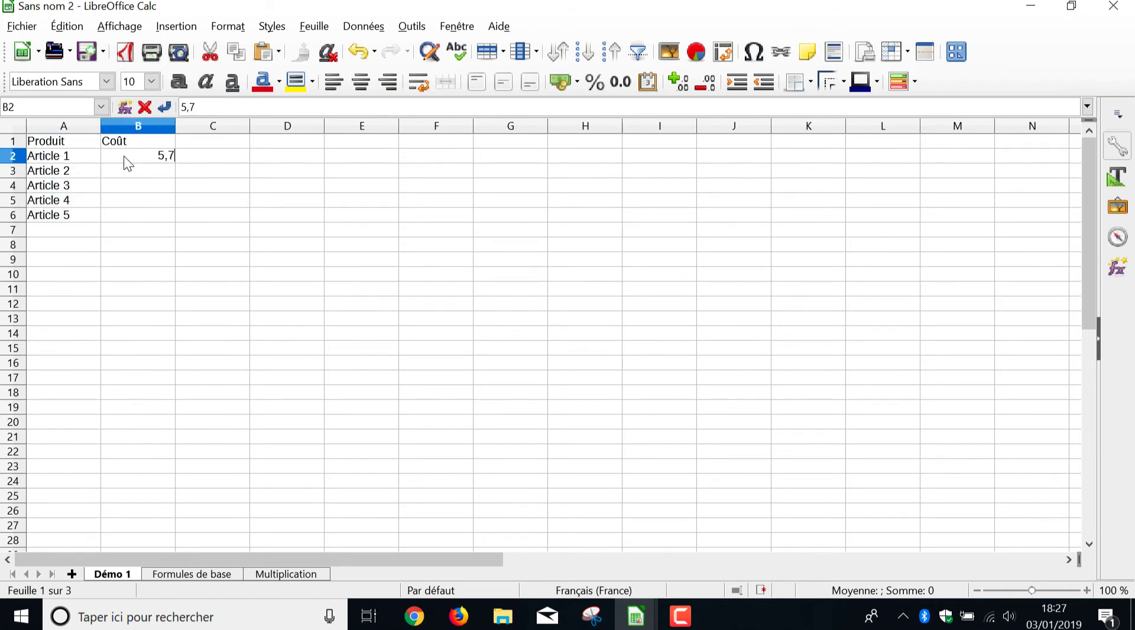
{"action": "key", "text": "Return"}
{"action": "type", "text": "18,3"}
{"action": "key", "text": "Return"}
{"action": "type", "text": "24,5"}
{"action": "key", "text": "Return"}
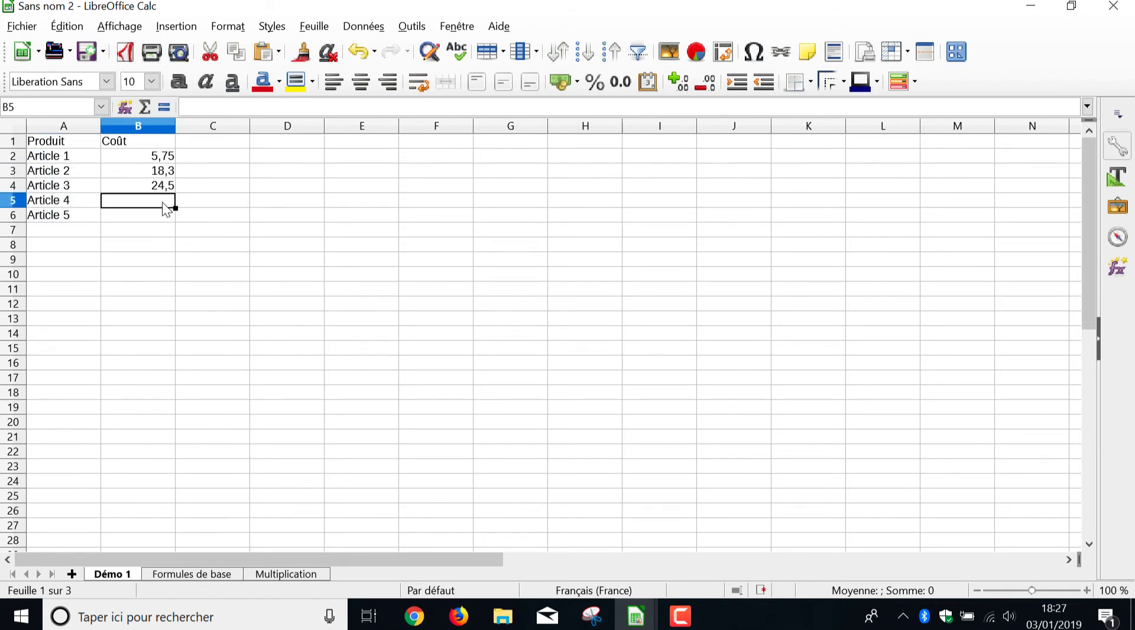
{"action": "type", "text": "3,95"}
{"action": "key", "text": "Return"}
{"action": "type", "text": "114,2"}
Enter the label "Total :" in A7 and make the headers in A1:B1 bold and centred.
{"action": "left_click", "coordinate": [83, 229]}
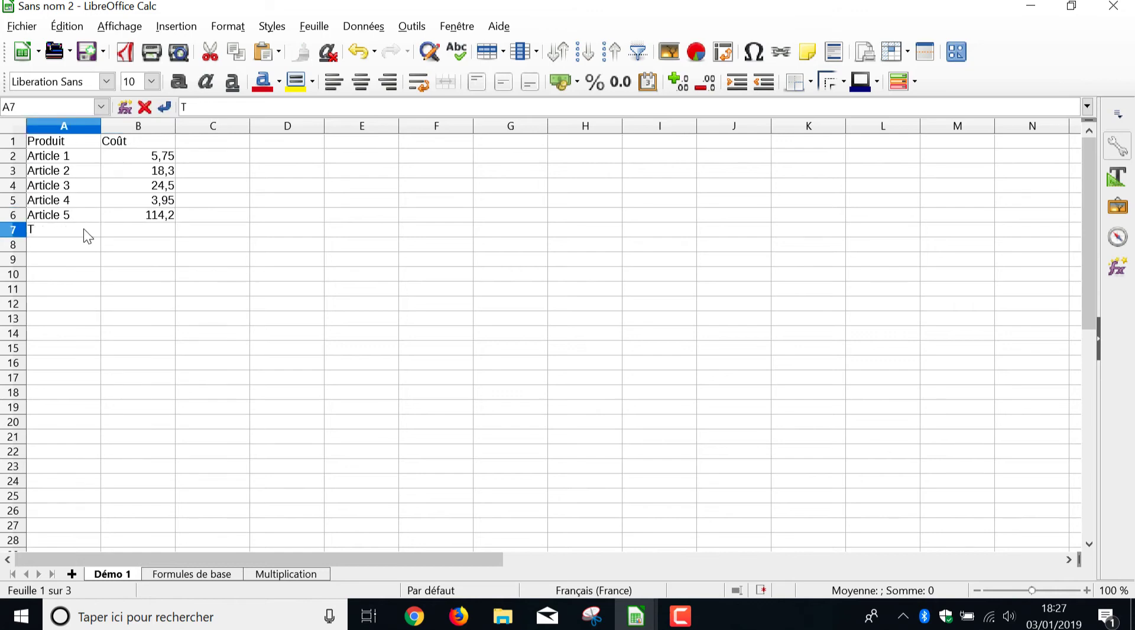
{"action": "type", "text": "Total :"}
{"action": "left_click_drag", "start_coordinate": [66, 142], "coordinate": [137, 142]}
{"action": "key", "text": "ctrl+b"}
{"action": "key", "text": "ctrl+e"}
Make the "Total :" label in A7 bold and right-aligned.
{"action": "left_click", "coordinate": [66, 230]}
{"action": "left_click", "coordinate": [178, 82]}
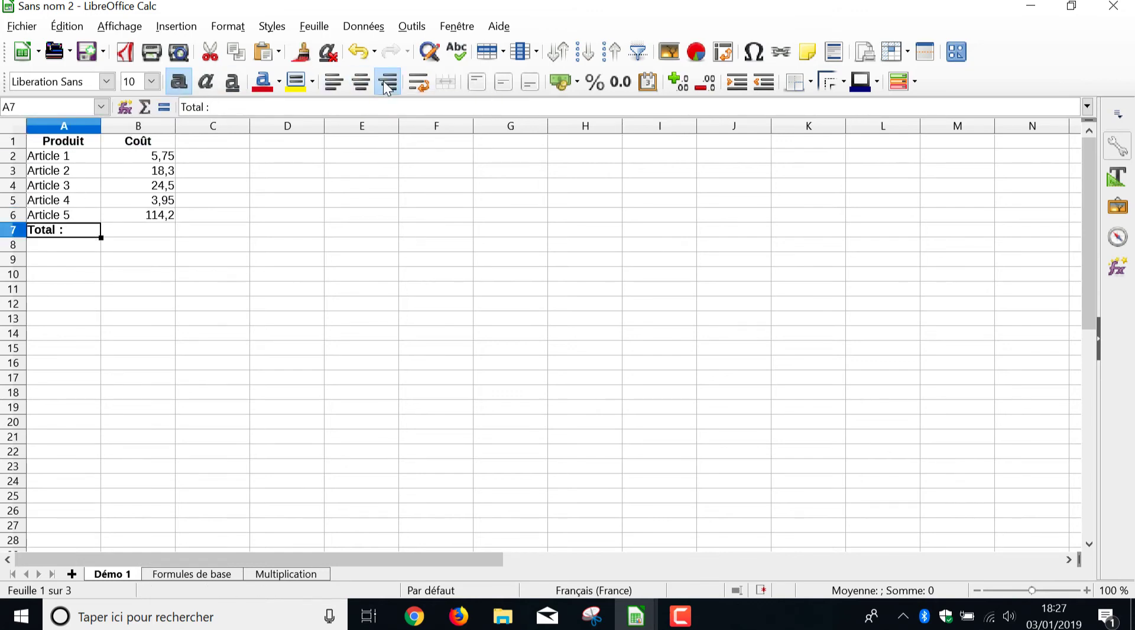
{"action": "left_click", "coordinate": [388, 81]}
{"action": "left_click", "coordinate": [66, 155]}
Total the costs in B7 with =SOMME(B2:B6) and make the result bold.
{"action": "left_click", "coordinate": [132, 229]}
{"action": "left_click", "coordinate": [145, 107]}
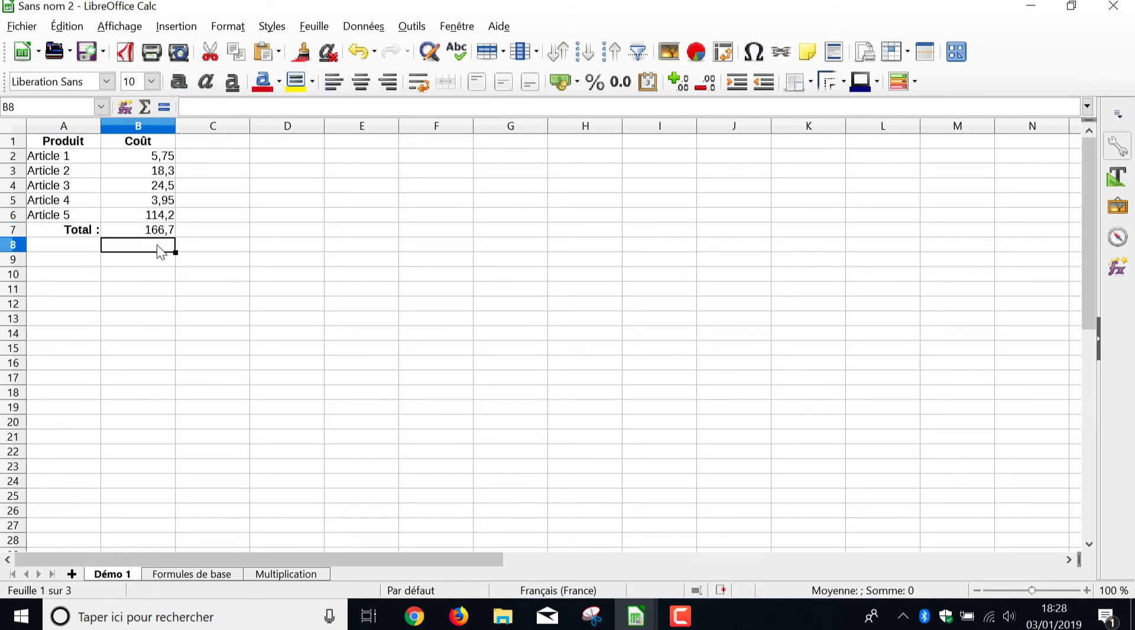
{"action": "key", "text": "ctrl+b"}
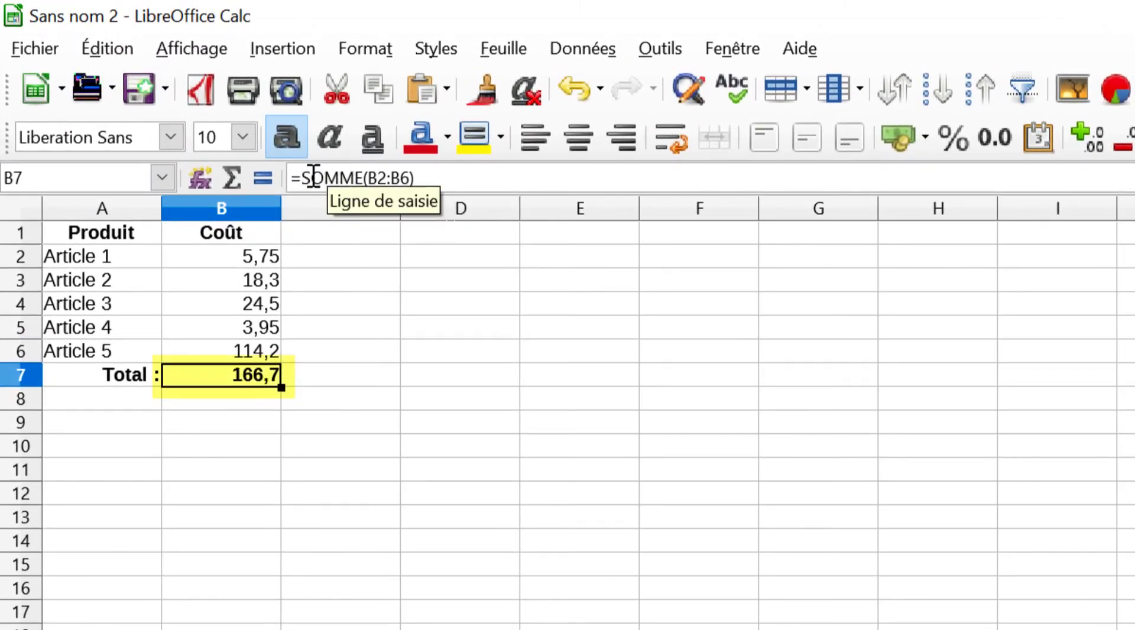
{"action": "left_click", "coordinate": [457, 181]}
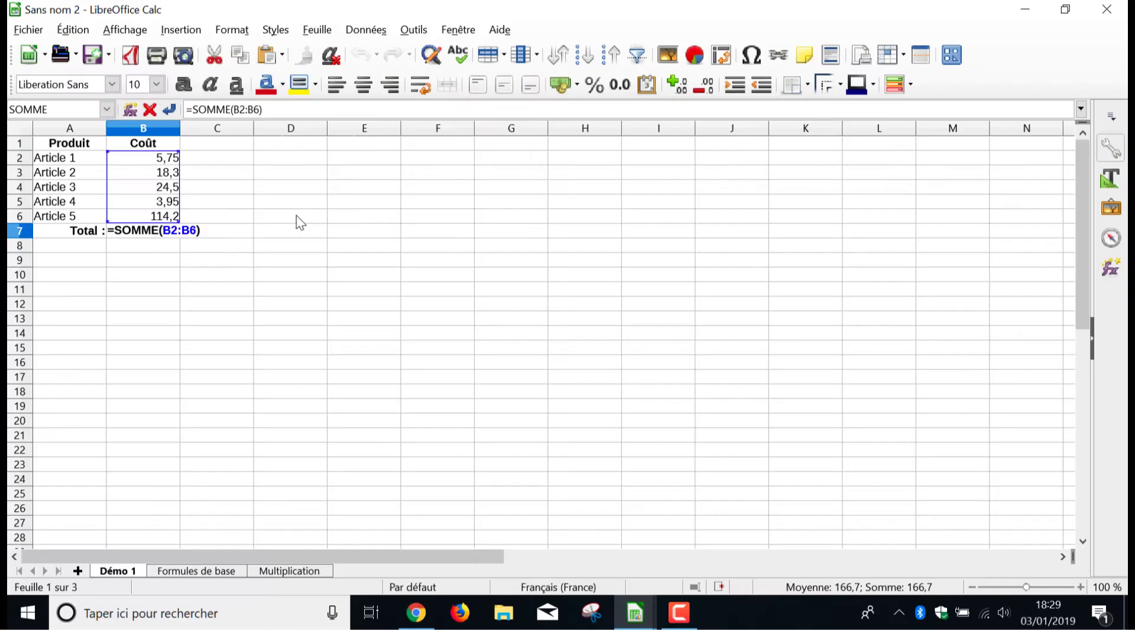
On the Formules de base sheet, enter 2 in A1 and 8 in B1.
{"action": "left_click", "coordinate": [184, 574]}
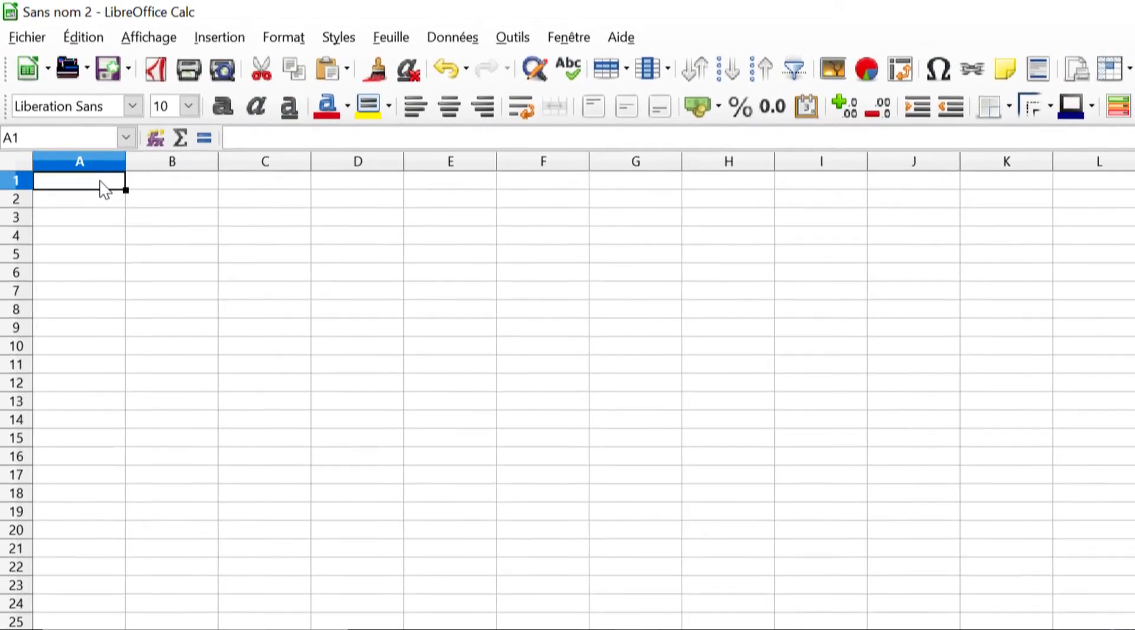
{"action": "type", "text": "2"}
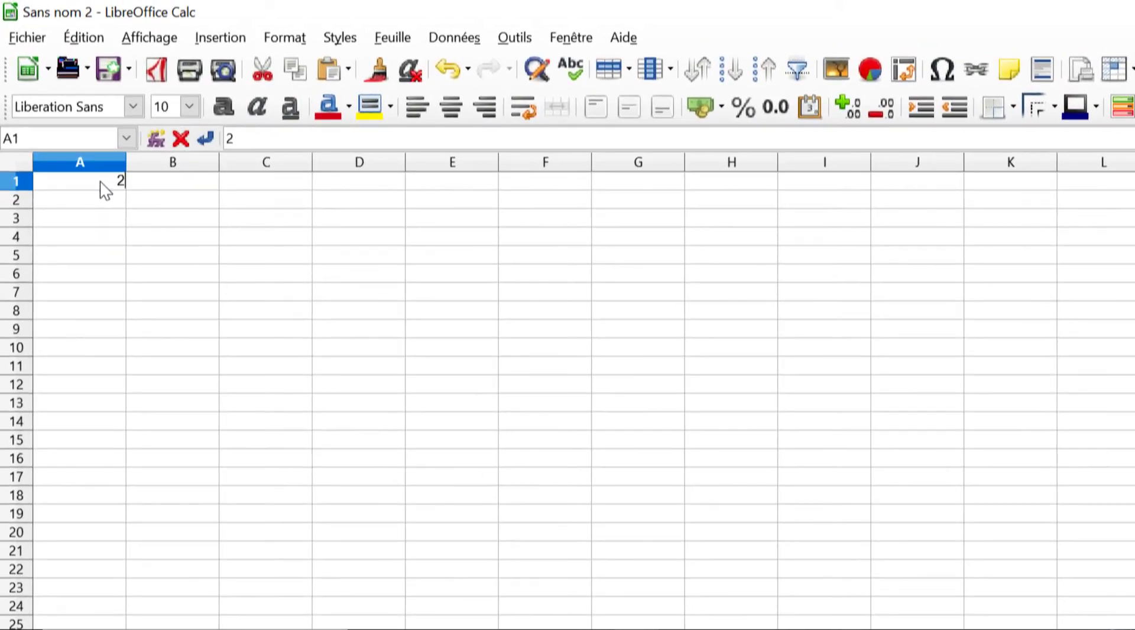
{"action": "left_click", "coordinate": [178, 189]}
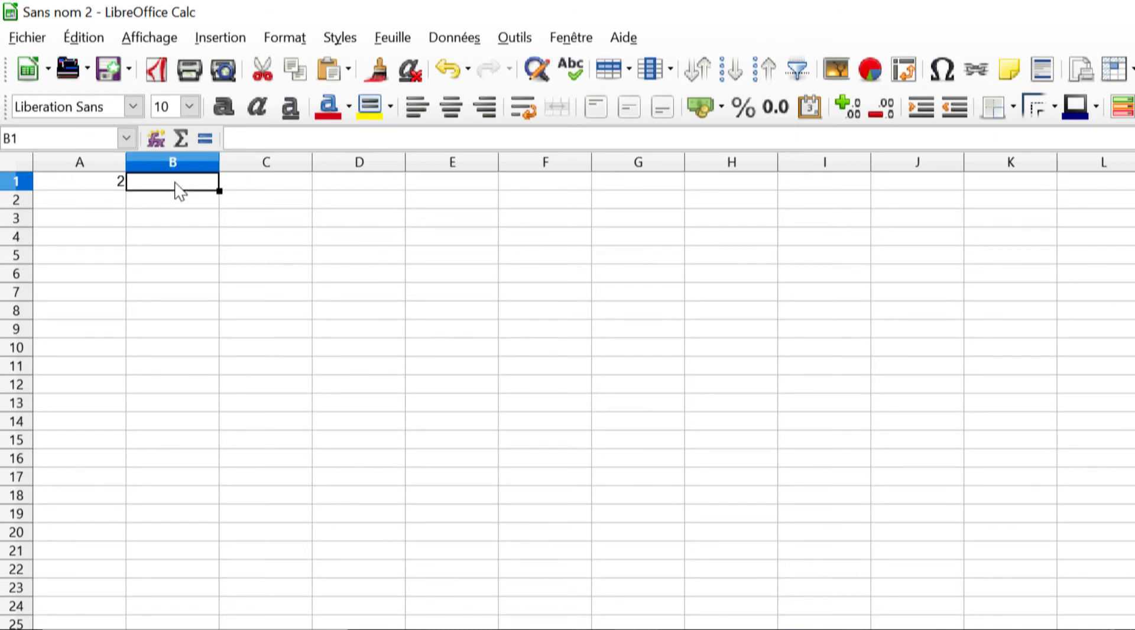
{"action": "type", "text": "8"}
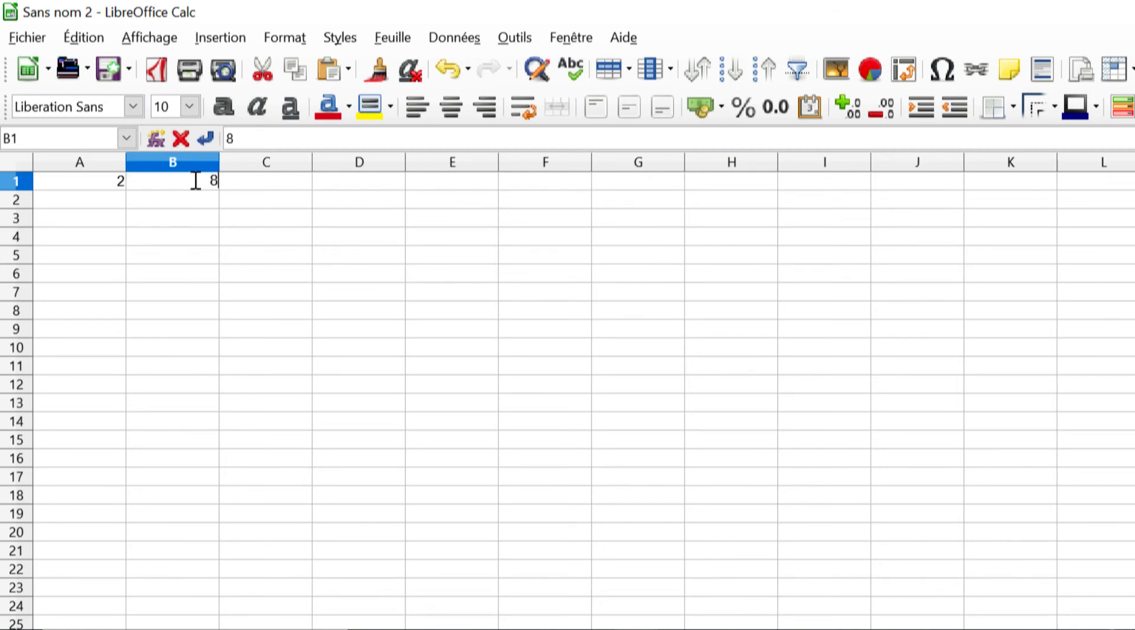
Enter the addition formula =A1+B1 in C1.
{"action": "left_click", "coordinate": [253, 190]}
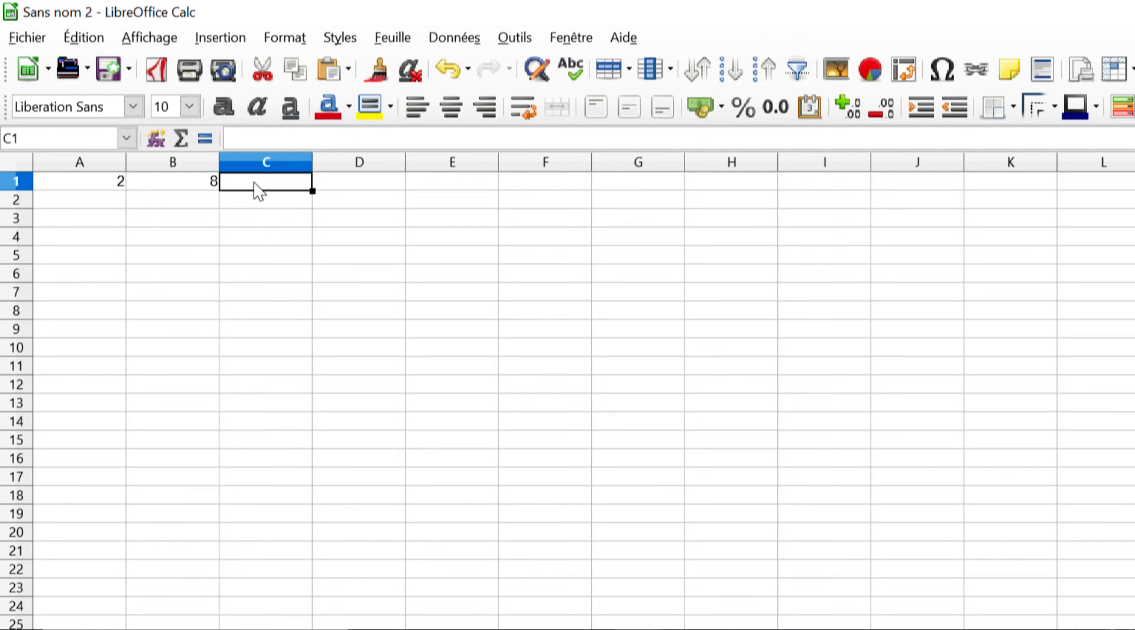
{"action": "type", "text": "="}
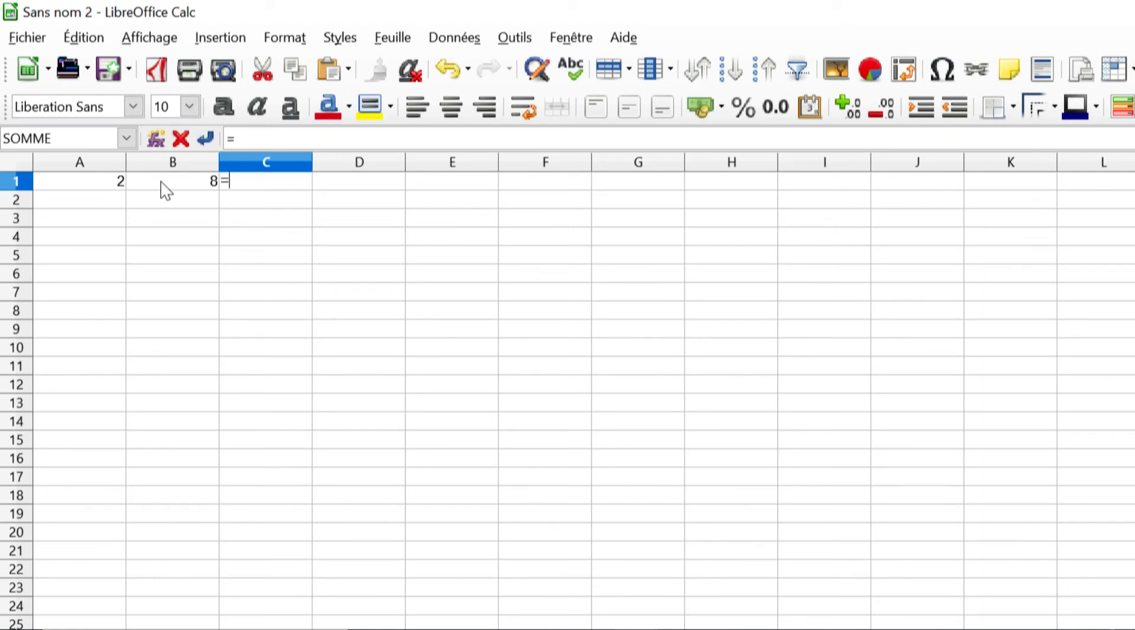
{"action": "left_click", "coordinate": [96, 183]}
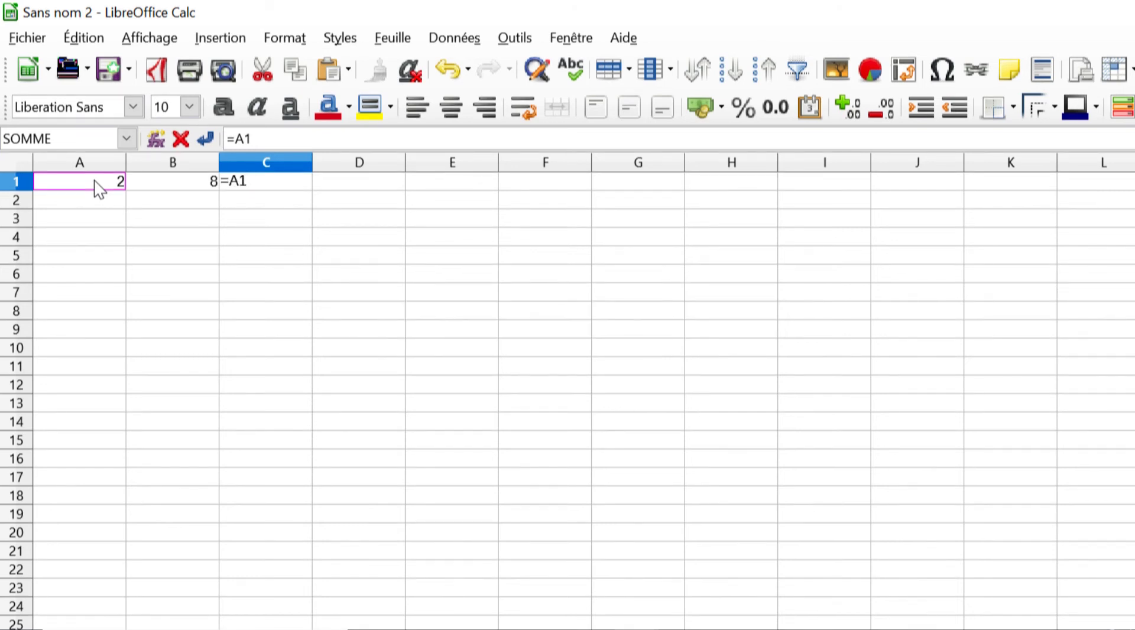
{"action": "type", "text": "+"}
{"action": "left_click", "coordinate": [183, 190]}
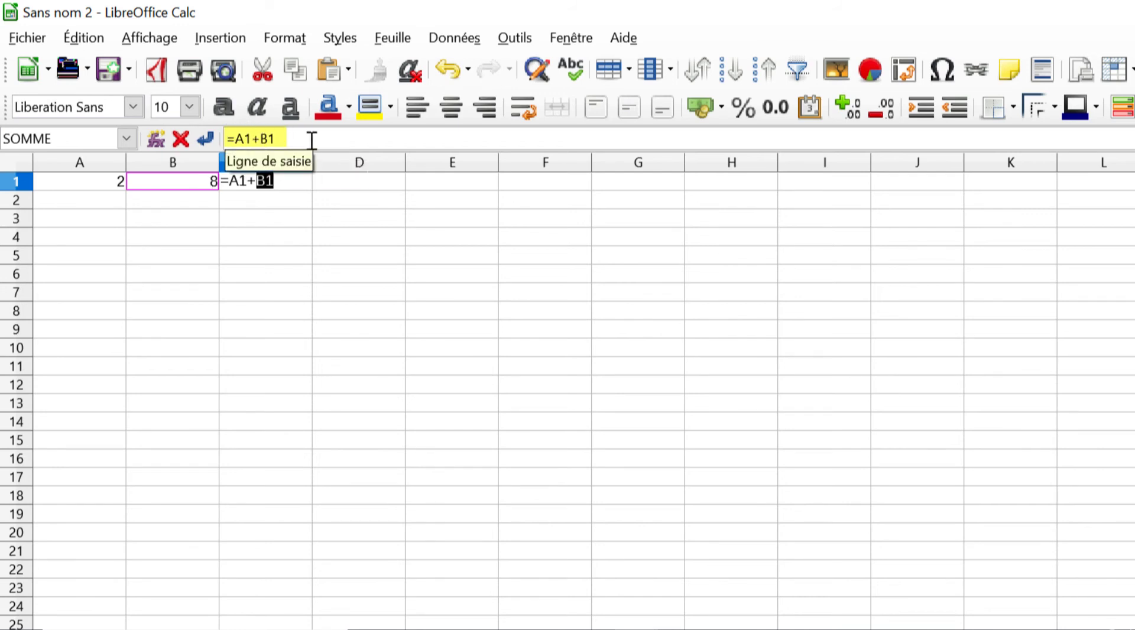
{"action": "key", "text": "Return"}
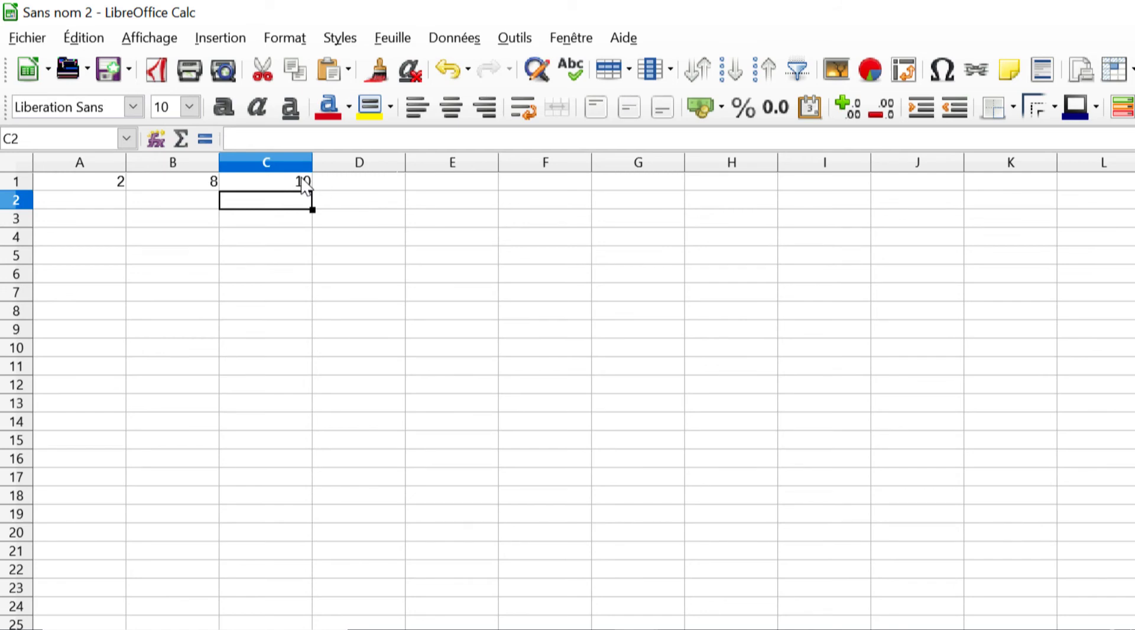
Change A1 to 3 and B1 to 7 to test the formula in C1.
{"action": "left_click", "coordinate": [304, 183]}
{"action": "left_click", "coordinate": [115, 183]}
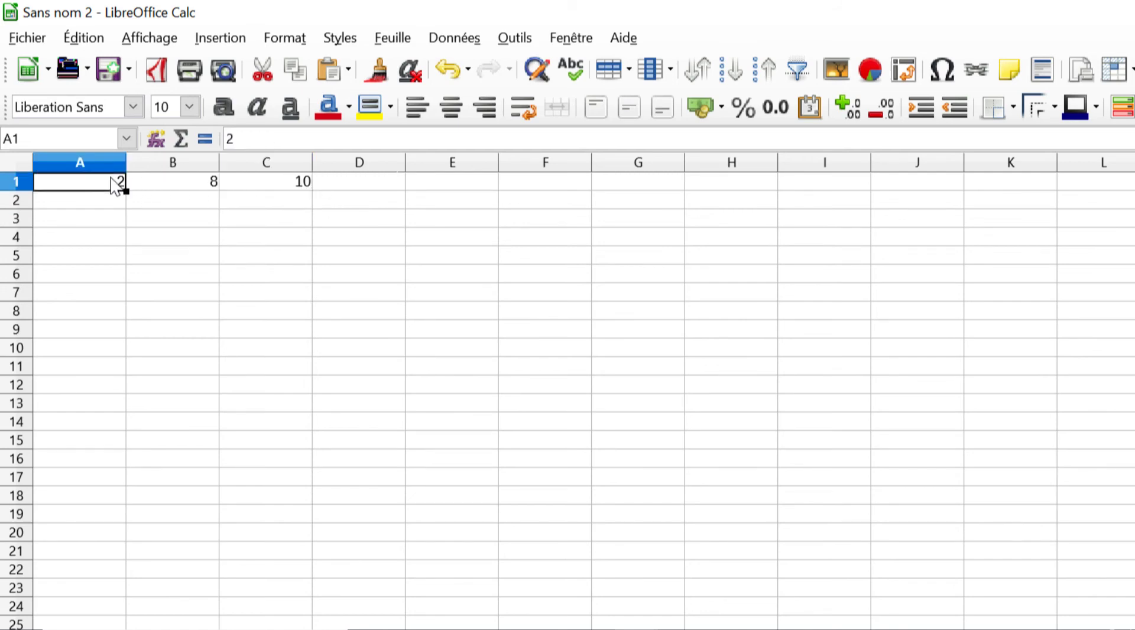
{"action": "type", "text": "3"}
{"action": "left_click", "coordinate": [183, 188]}
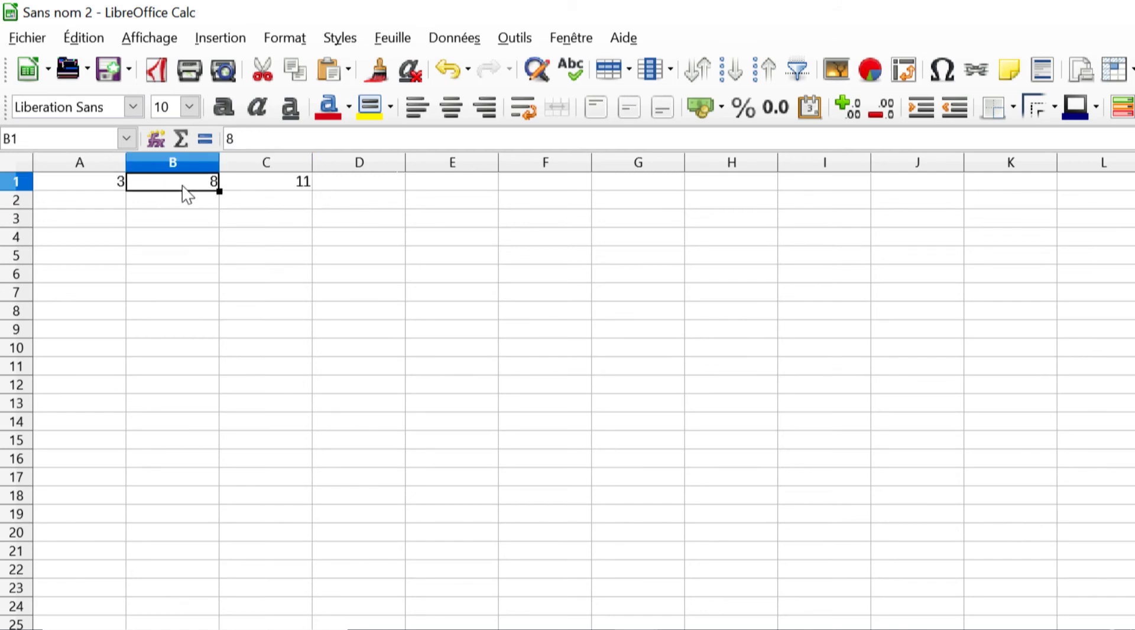
{"action": "type", "text": "7"}
{"action": "left_click", "coordinate": [285, 185]}
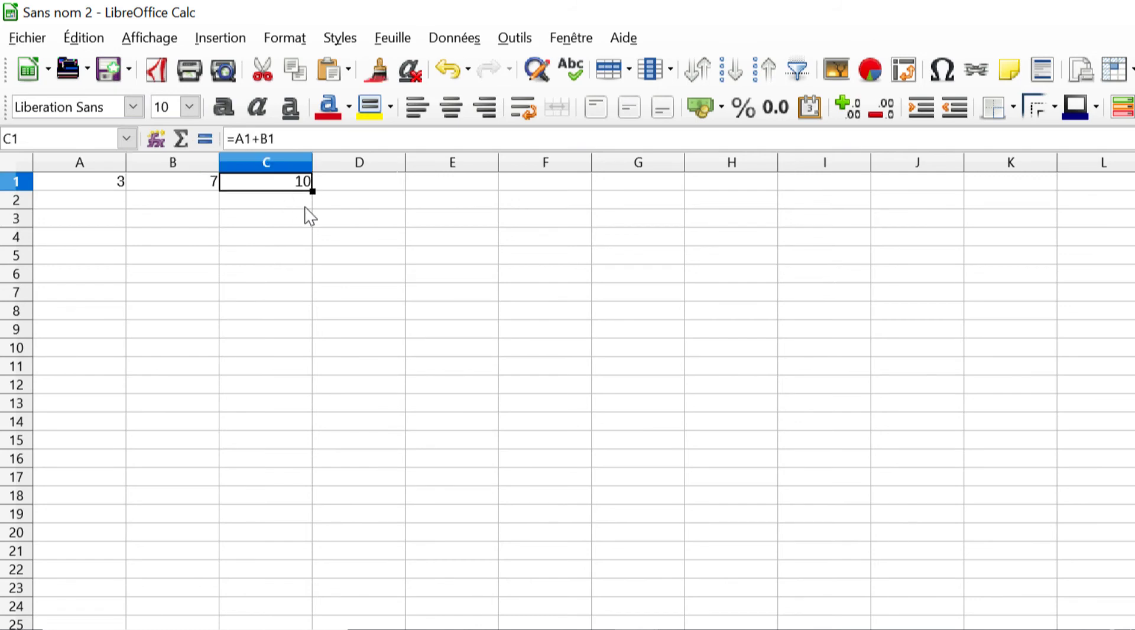
Set both A1 and B1 to 2 and inspect the formula in C1.
{"action": "left_click", "coordinate": [114, 188]}
{"action": "type", "text": "2"}
{"action": "left_click", "coordinate": [181, 187]}
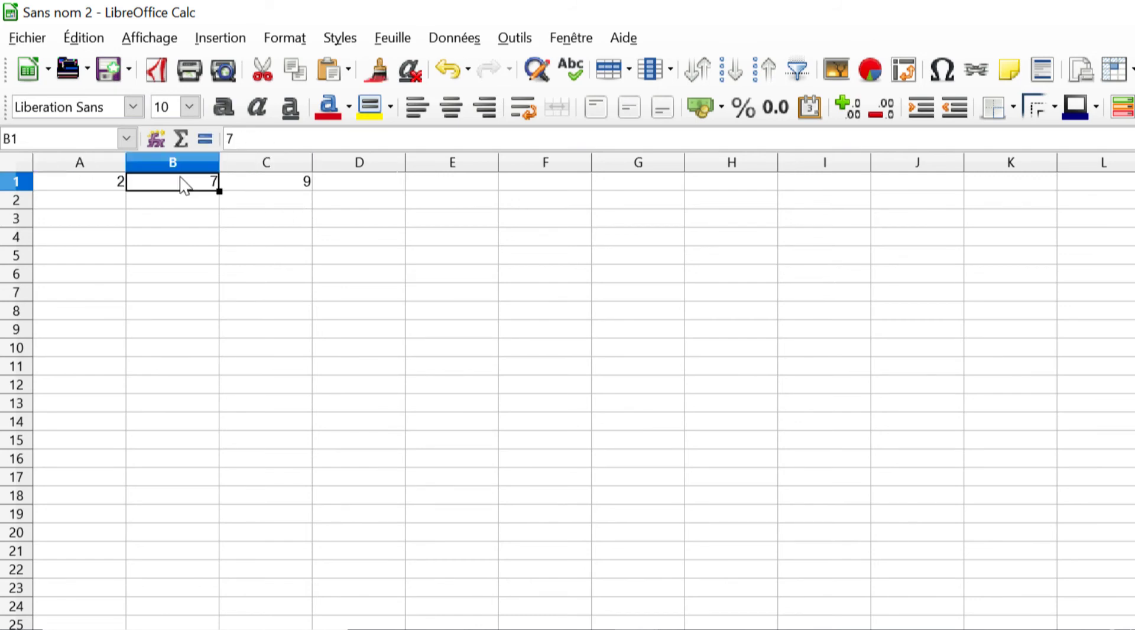
{"action": "type", "text": "2"}
{"action": "left_click", "coordinate": [284, 185]}
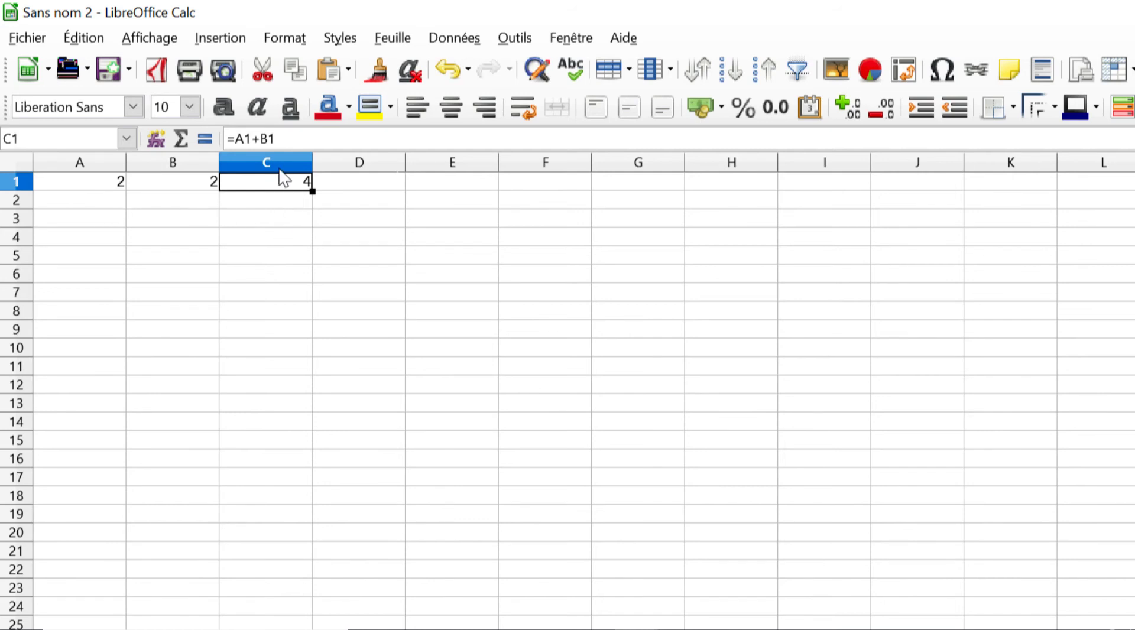
{"action": "left_click", "coordinate": [293, 140]}
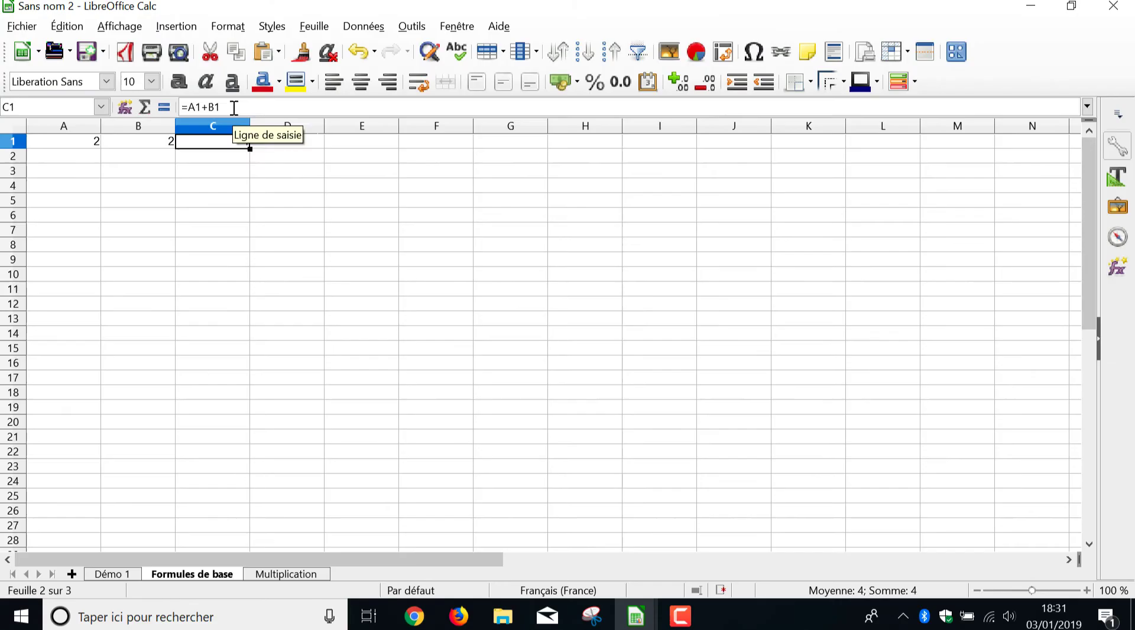
Fill A2:A21 with 3, 2, 65, 23, 1, 12, 34, 2, 3, 8, 7, 4, 23, 22, 1, 12, 3, 4, 12, 3.
{"action": "left_click", "coordinate": [111, 202]}
{"action": "type", "text": "3"}
{"action": "left_click", "coordinate": [112, 219]}
{"action": "type", "text": "2"}
{"action": "left_click", "coordinate": [111, 238]}
{"action": "type", "text": "65"}
{"action": "left_click", "coordinate": [111, 256]}
{"action": "type", "text": "23"}
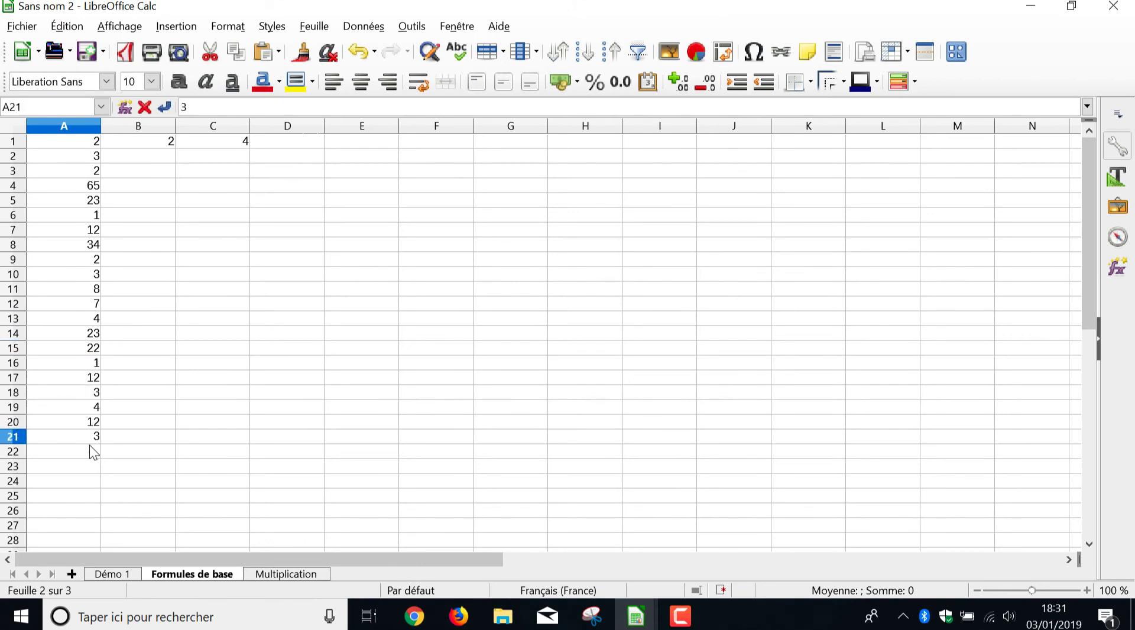
{"action": "left_click", "coordinate": [77, 450]}
{"action": "type", "text": "=A1+12"}
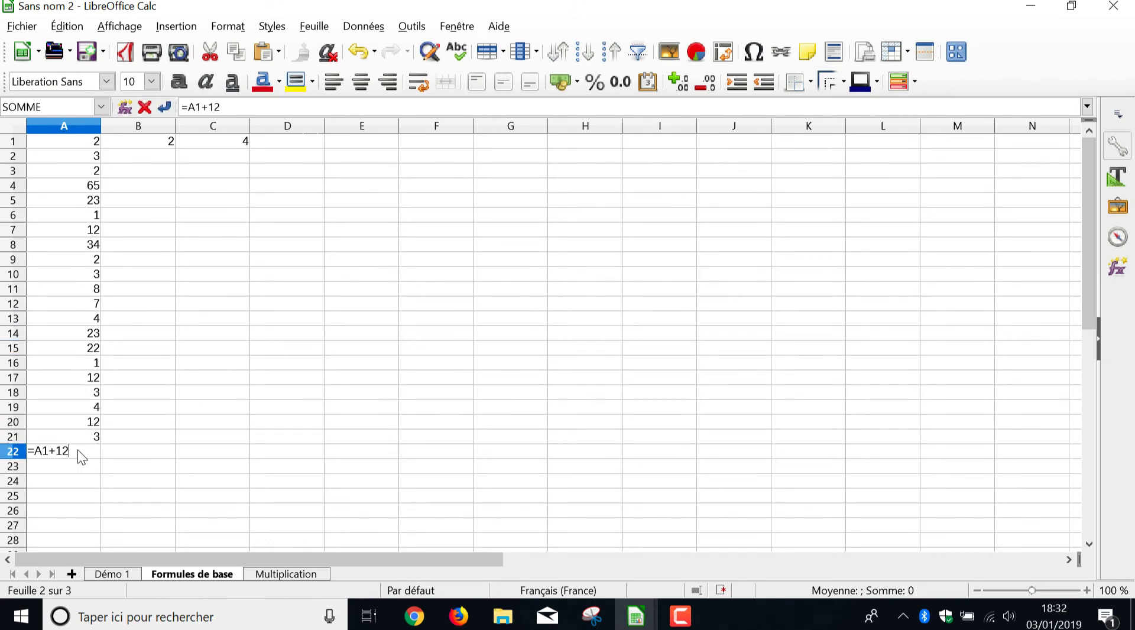
{"action": "type", "text": "+"}
{"action": "key", "text": "BackSpace"}
{"action": "key", "text": "BackSpace"}
{"action": "key", "text": "BackSpace"}
{"action": "type", "text": "A2"}
{"action": "type", "text": "+A3+A4+"}
{"action": "left_click", "coordinate": [145, 107]}
Sum the whole column of numbers in A22 with =SOMME(A1:A21).
{"action": "left_click", "coordinate": [147, 108]}
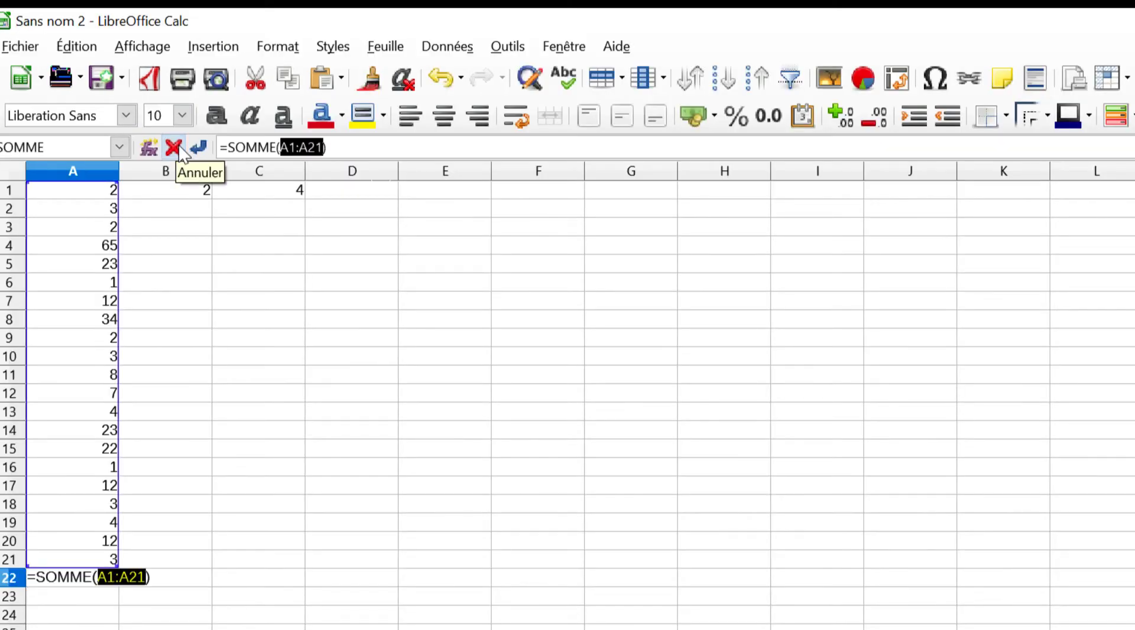
{"action": "key", "text": "Return"}
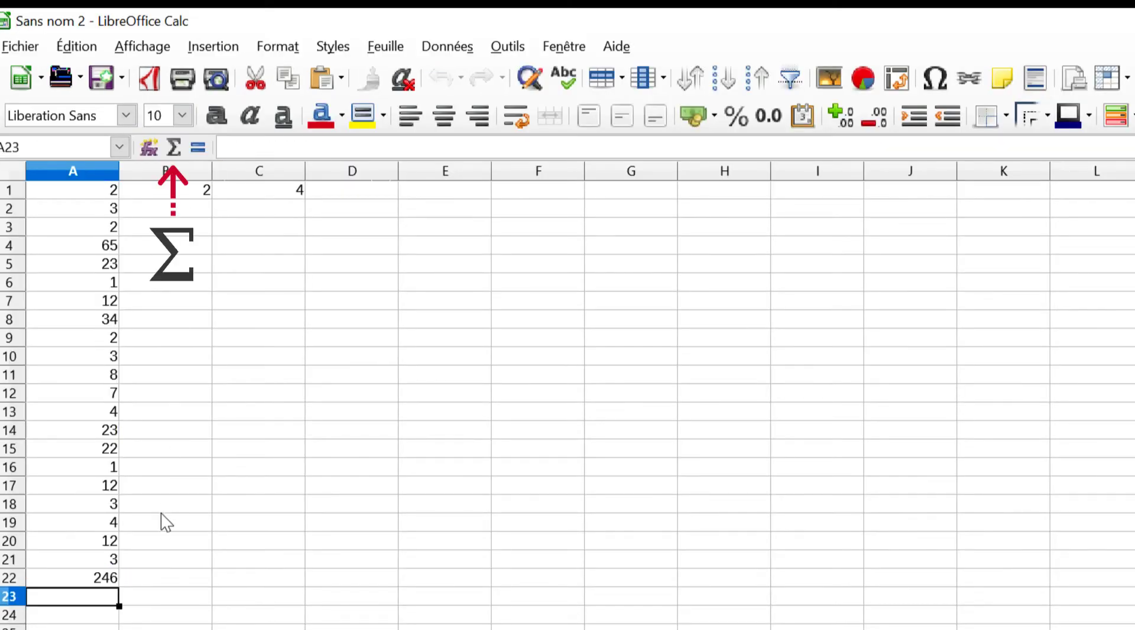
Make the column total in A22 bold.
{"action": "left_click", "coordinate": [108, 583]}
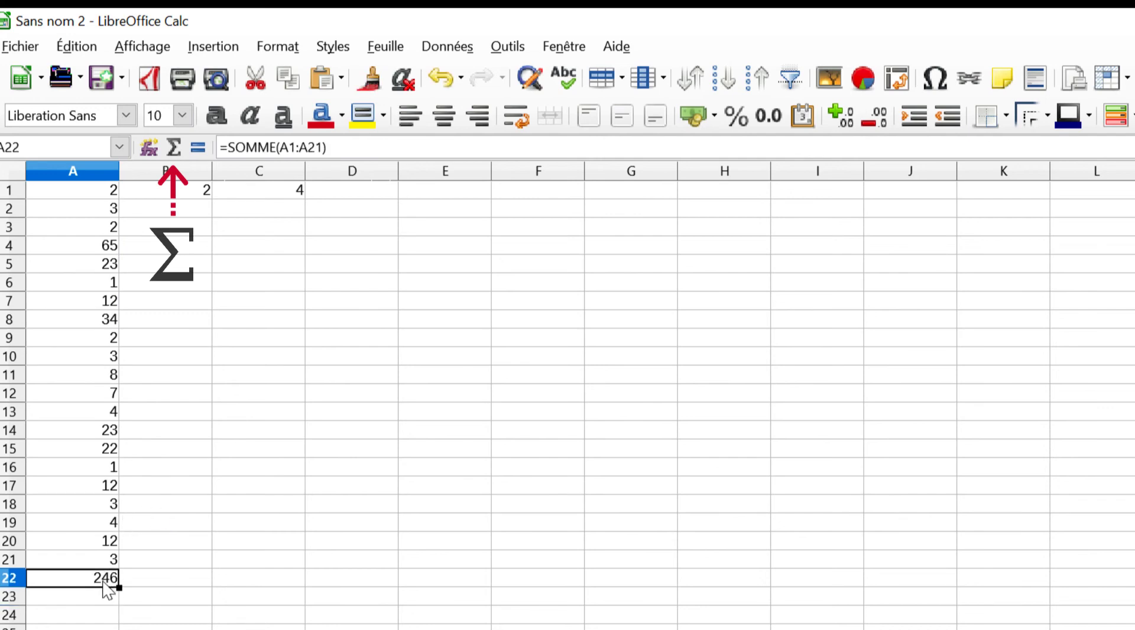
{"action": "left_click", "coordinate": [217, 121]}
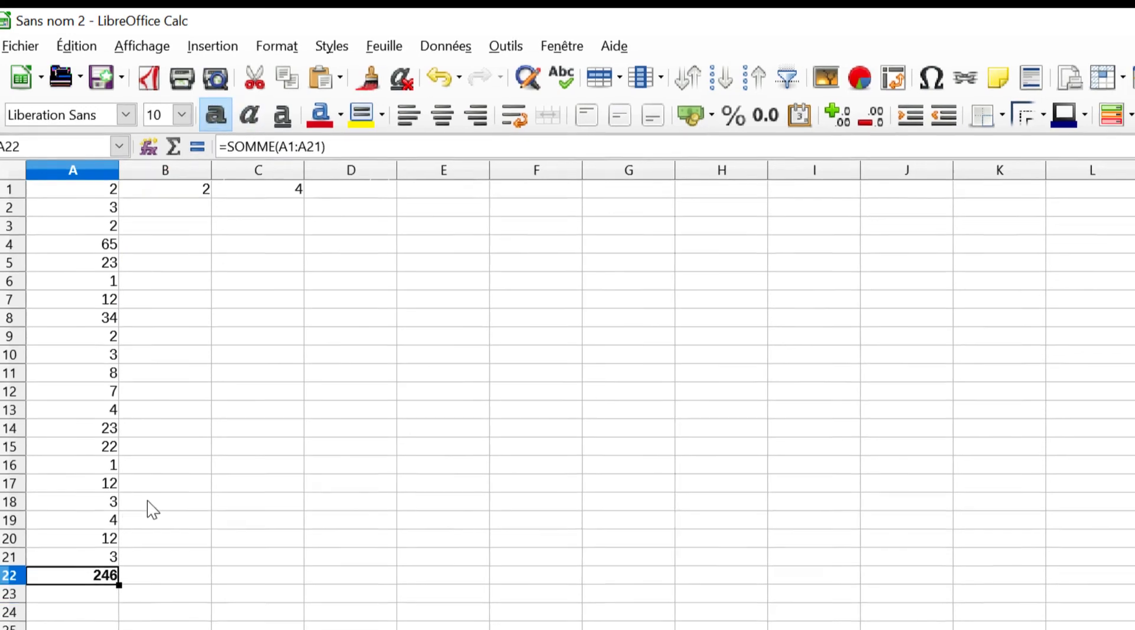
{"action": "left_click", "coordinate": [140, 579]}
On the Multiplication sheet, enter the headers Quantité, Prix unitaire and Total HT in A1:C1.
{"action": "left_click", "coordinate": [272, 575]}
{"action": "left_click", "coordinate": [79, 141]}
{"action": "type", "text": "Quantité"}
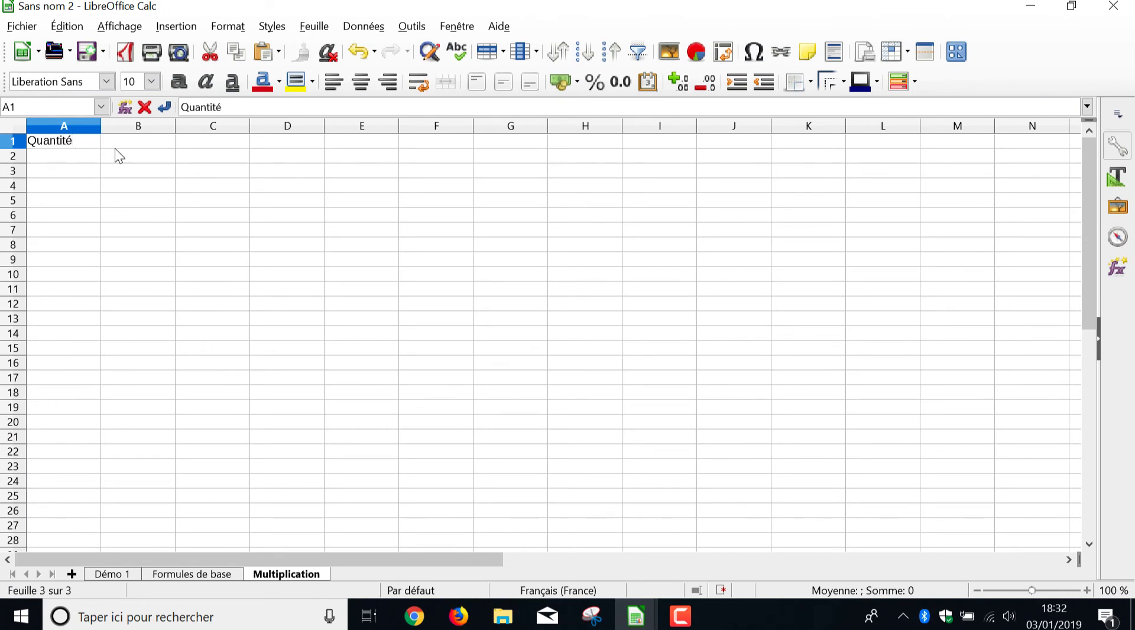
{"action": "key", "text": "Tab"}
{"action": "type", "text": "Prix unitaire"}
{"action": "key", "text": "Tab"}
{"action": "type", "text": "Total HT"}
Make the headers in A1:C1 bold and give them an orange background.
{"action": "left_click_drag", "start_coordinate": [59, 142], "coordinate": [189, 153]}
{"action": "left_click", "coordinate": [178, 81]}
{"action": "left_click", "coordinate": [313, 82]}
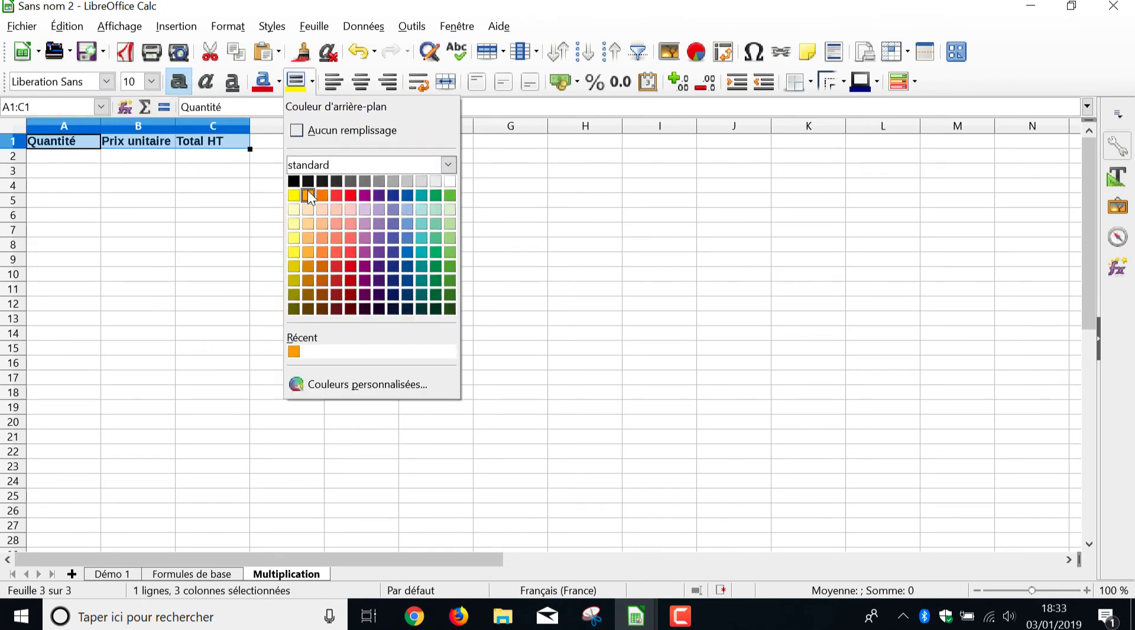
{"action": "left_click", "coordinate": [308, 194]}
Fill A2:A7 with quantities 3, 1, 10, 4, 3, 12 and B2:B7 with unit prices 15, 5, 2, 8, 3, 6.
{"action": "left_click", "coordinate": [66, 156]}
{"action": "type", "text": "3"}
{"action": "left_click", "coordinate": [123, 160]}
{"action": "type", "text": "15"}
{"action": "left_click", "coordinate": [90, 172]}
{"action": "type", "text": "0\t2 "}
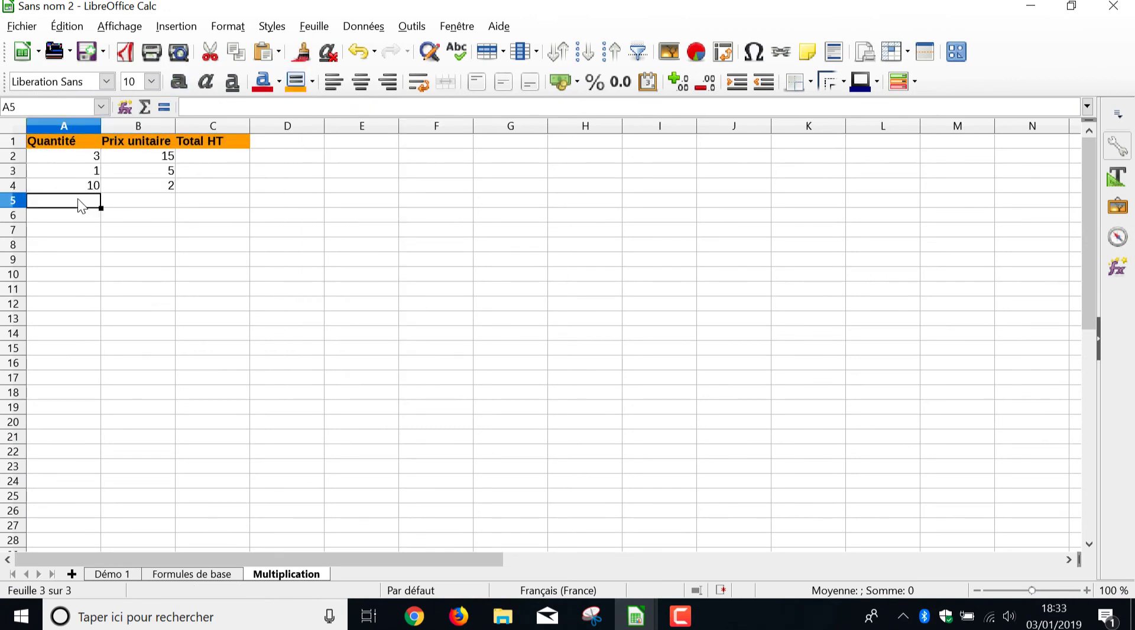
{"action": "type", "text": "4\t8 3\t3 12\t6"}
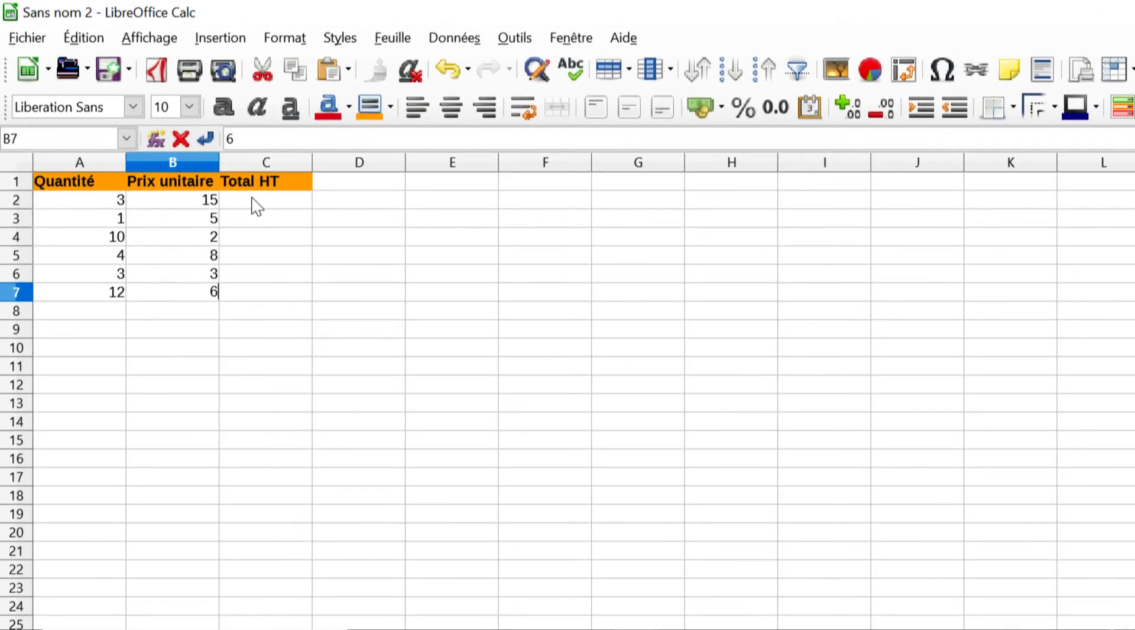
Multiply the first quantity by its unit price in C2 with the formula =A2*B2.
{"action": "left_click", "coordinate": [253, 201]}
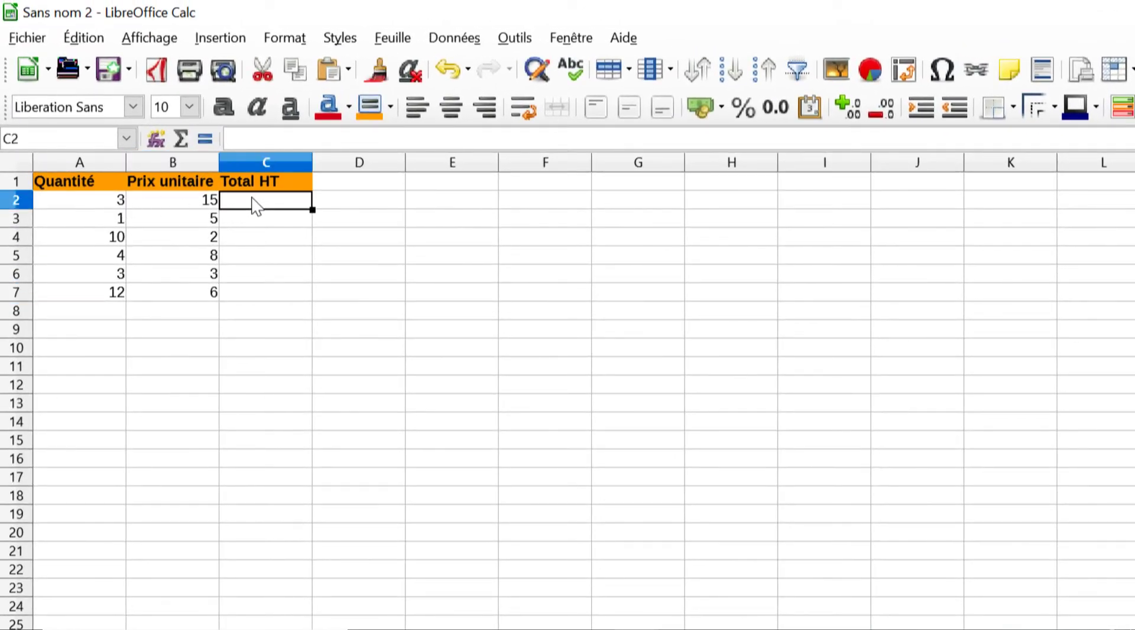
{"action": "type", "text": "="}
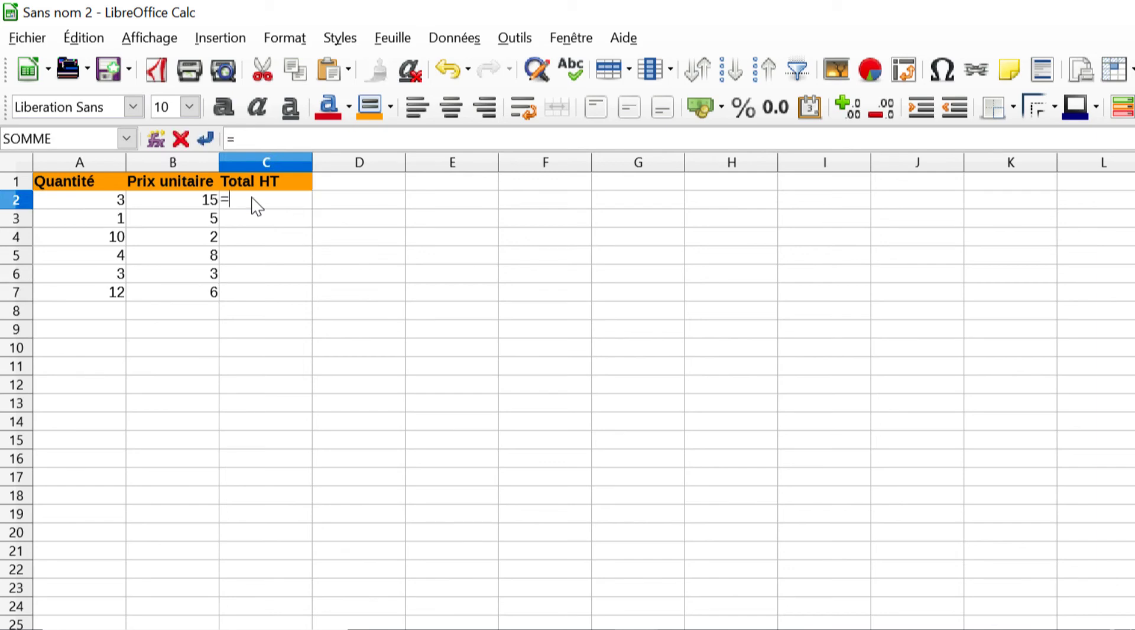
{"action": "left_click", "coordinate": [104, 208]}
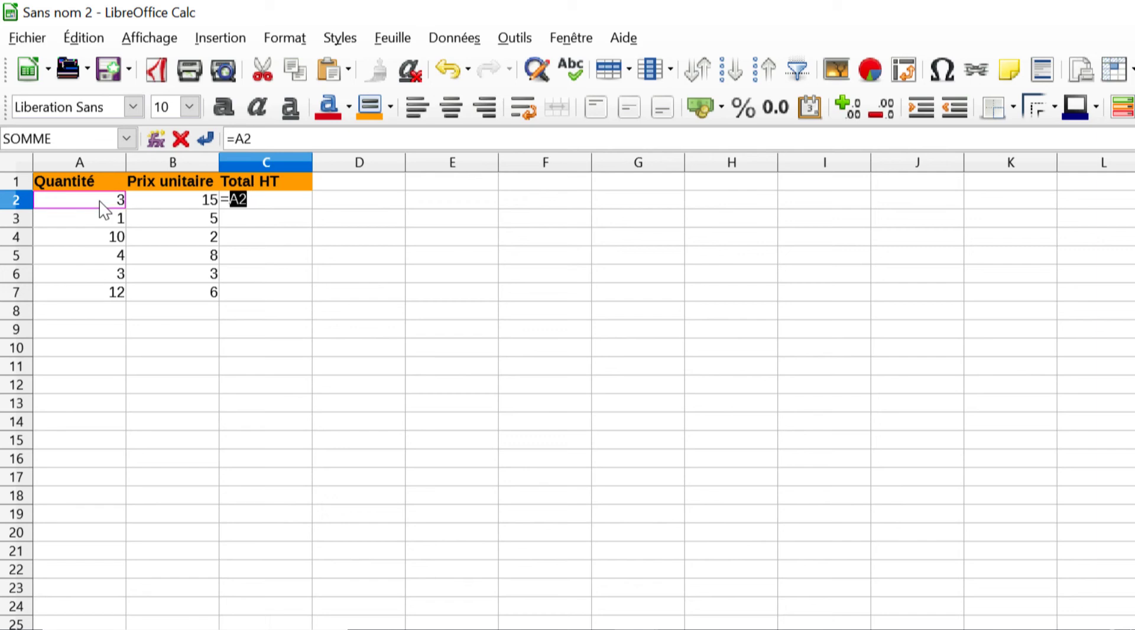
{"action": "type", "text": "*"}
{"action": "left_click", "coordinate": [184, 203]}
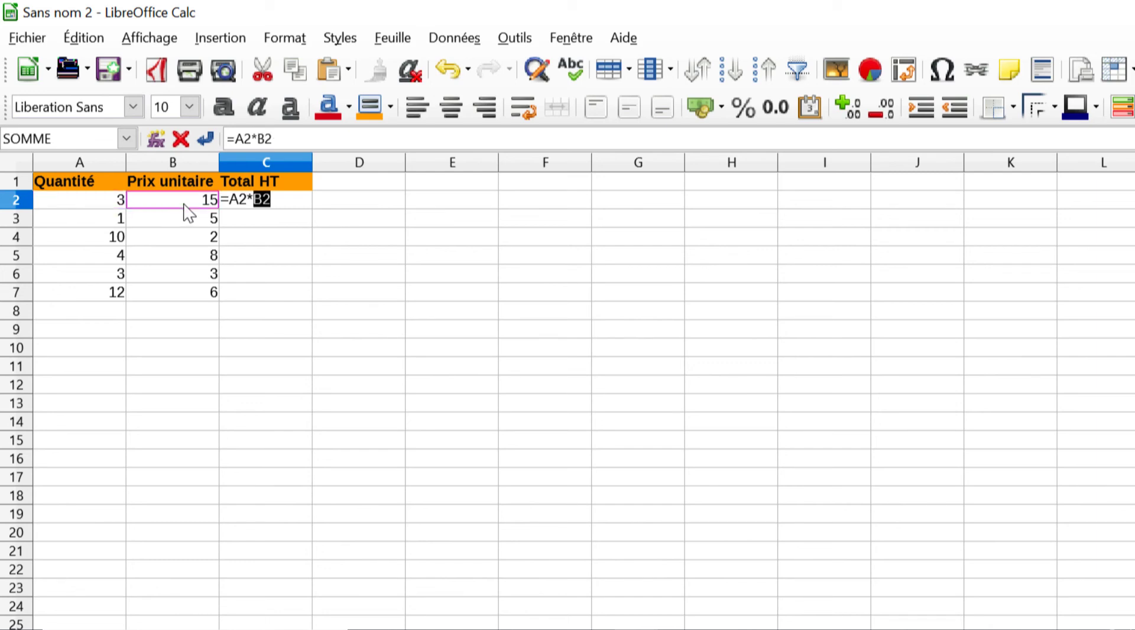
{"action": "key", "text": "Return"}
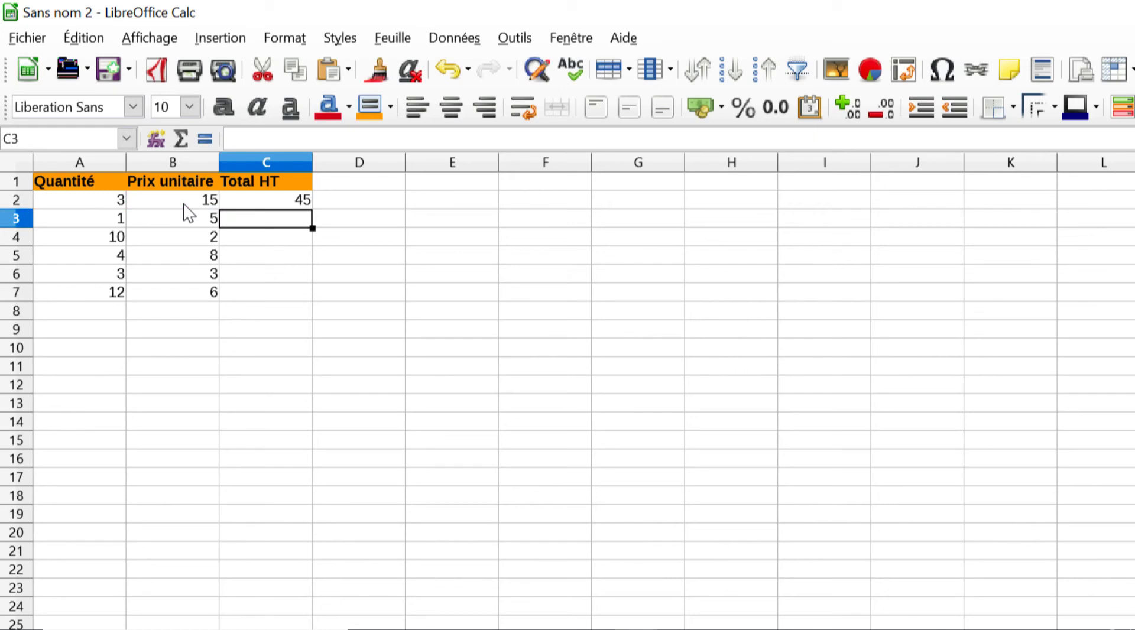
Copy the multiplication formula from C2 down through C7.
{"action": "left_click", "coordinate": [269, 201]}
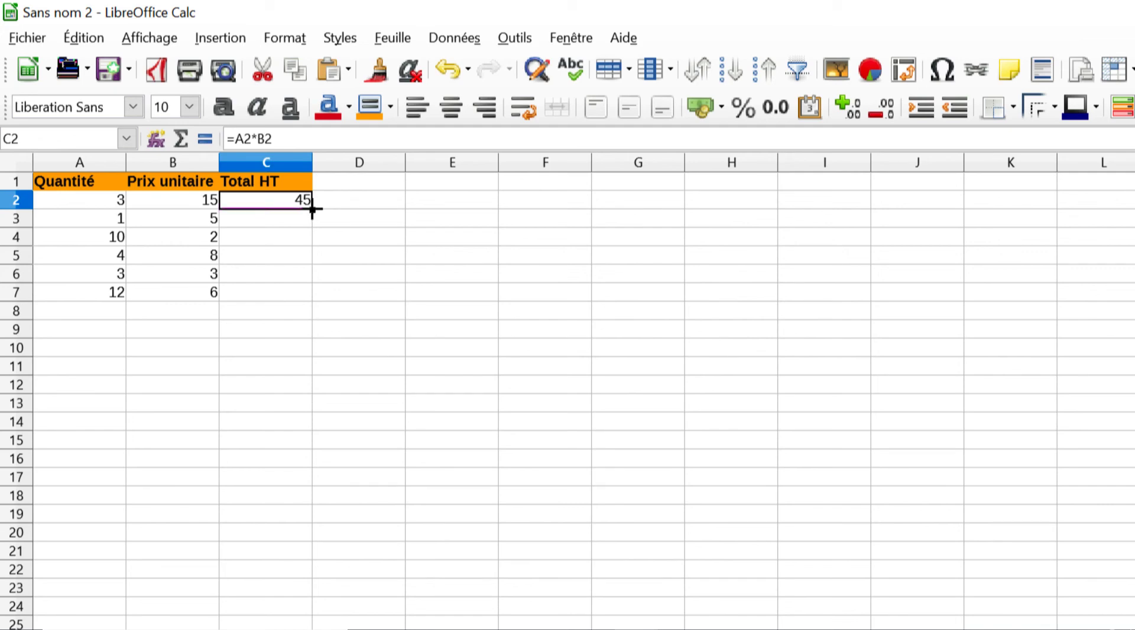
{"action": "left_click_drag", "start_coordinate": [312, 210], "coordinate": [312, 297]}
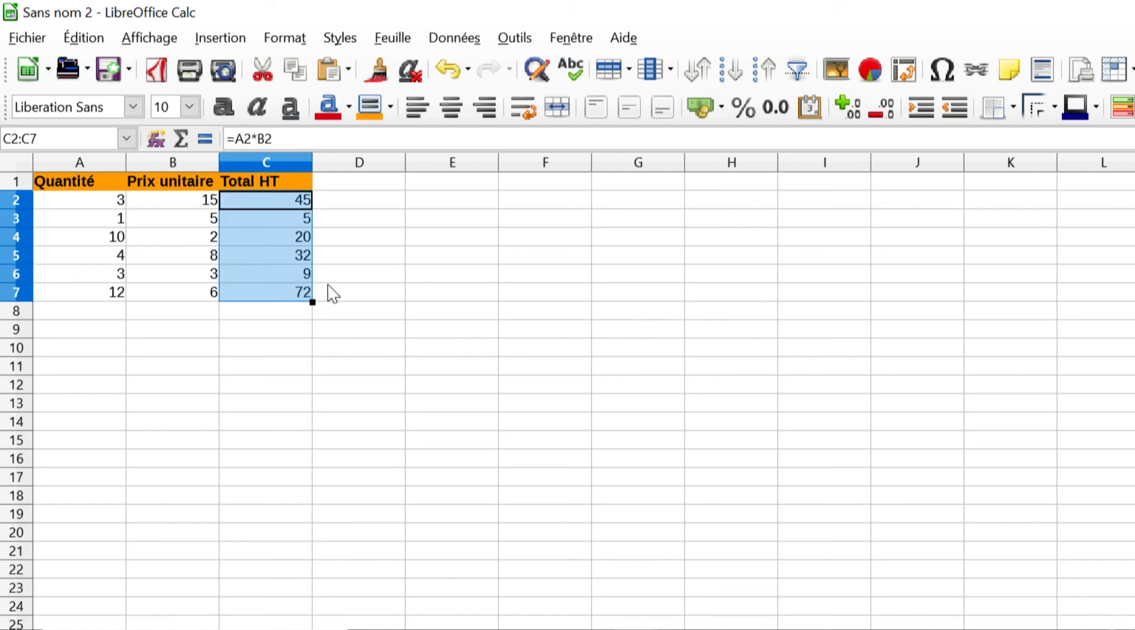
{"action": "left_click", "coordinate": [335, 286]}
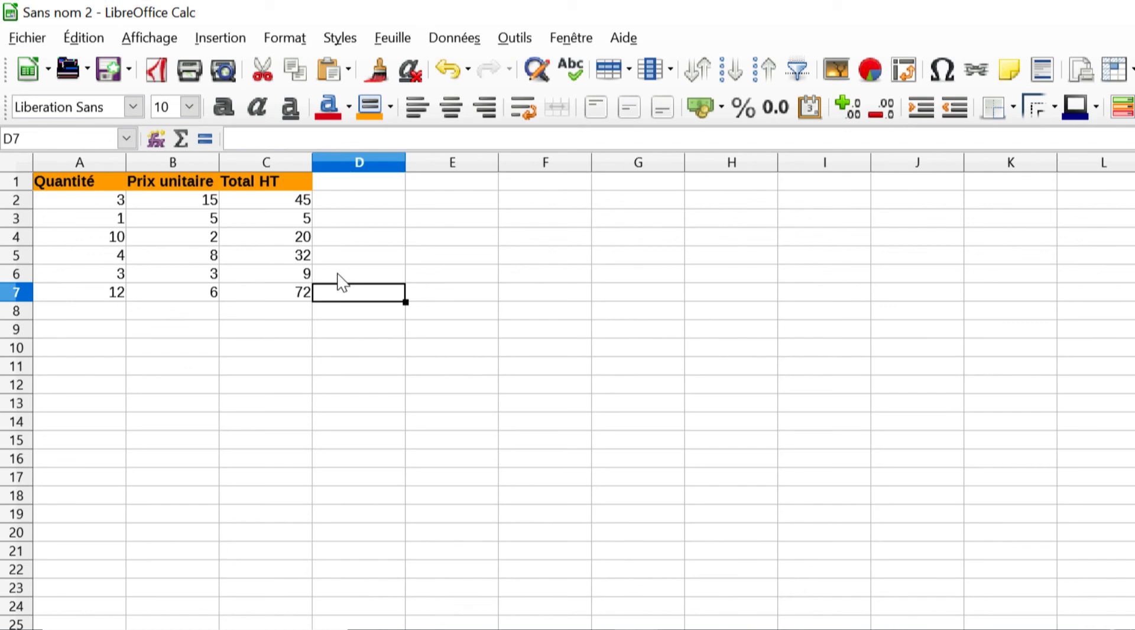
Add up the Total HT column in C8 with =SOMME(C2:C7).
{"action": "left_click", "coordinate": [285, 320]}
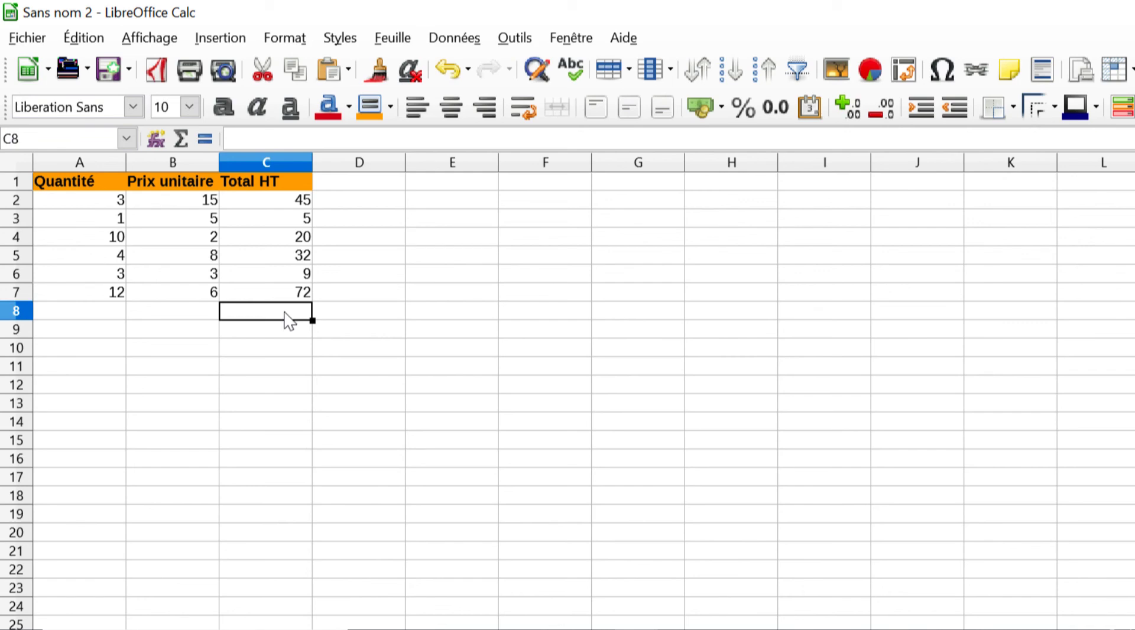
{"action": "left_click", "coordinate": [257, 139]}
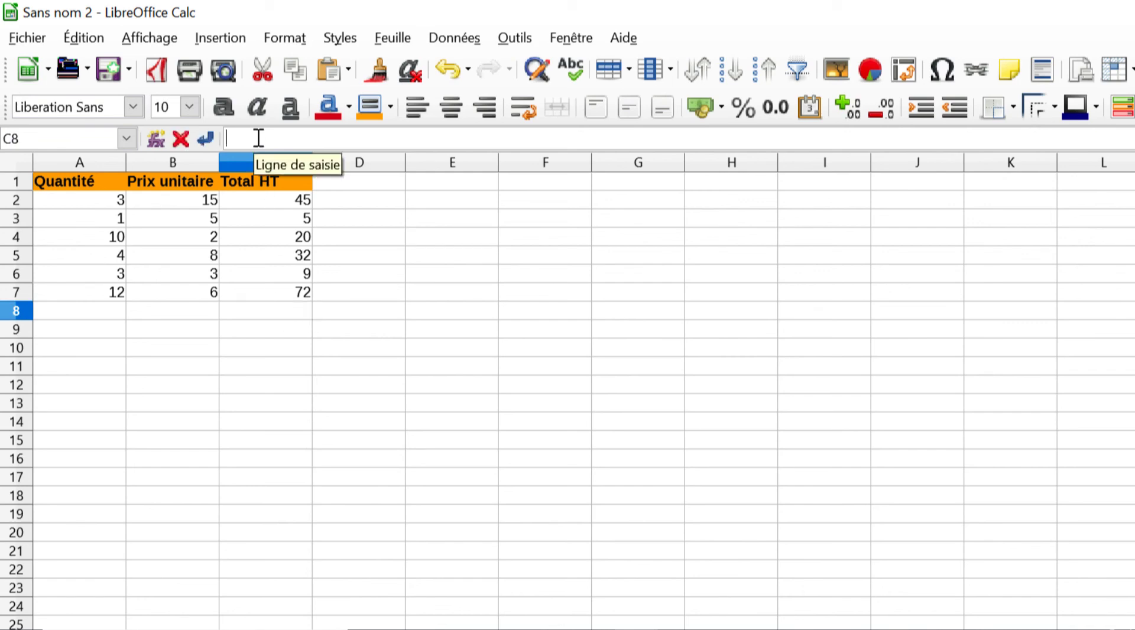
{"action": "type", "text": "="}
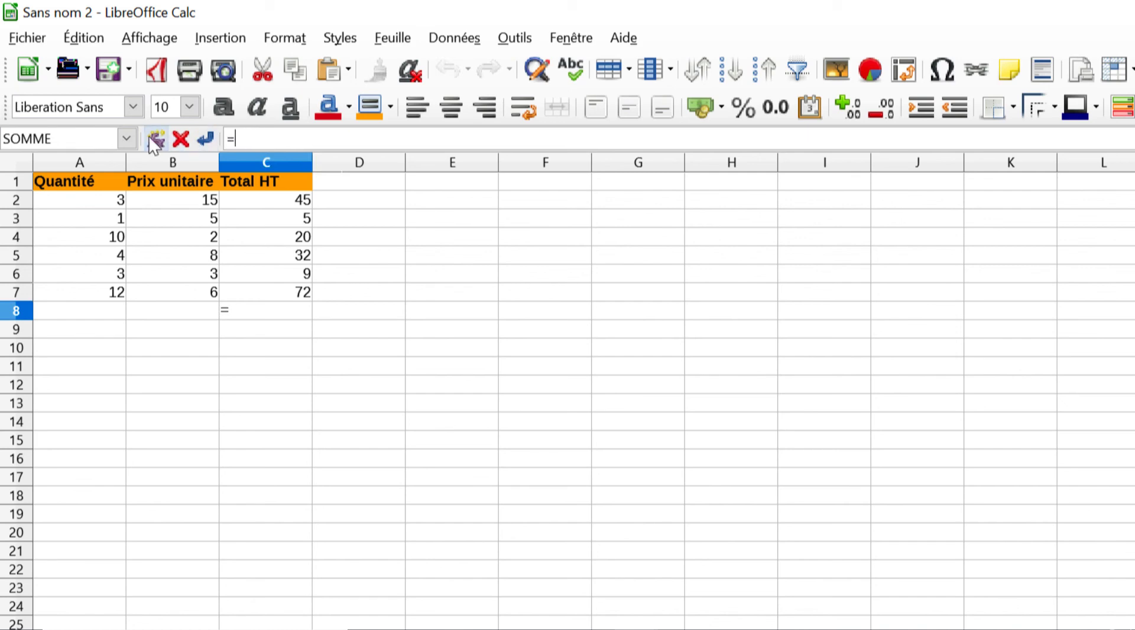
{"action": "left_click", "coordinate": [126, 139]}
{"action": "left_click", "coordinate": [97, 157]}
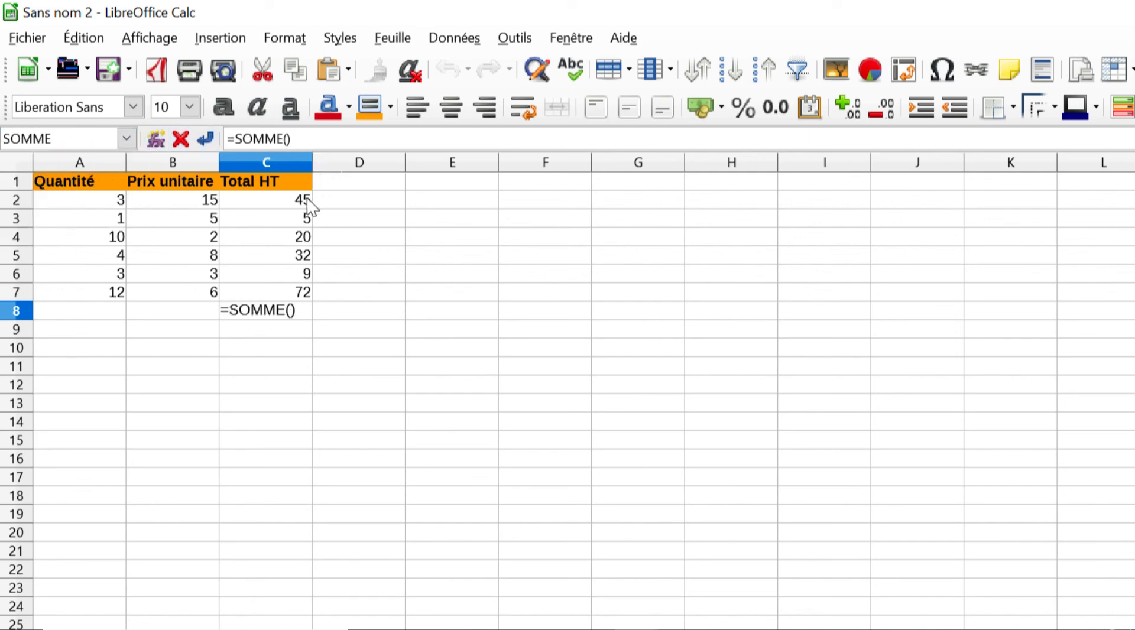
{"action": "left_click_drag", "start_coordinate": [303, 203], "coordinate": [307, 298]}
{"action": "key", "text": "Return"}
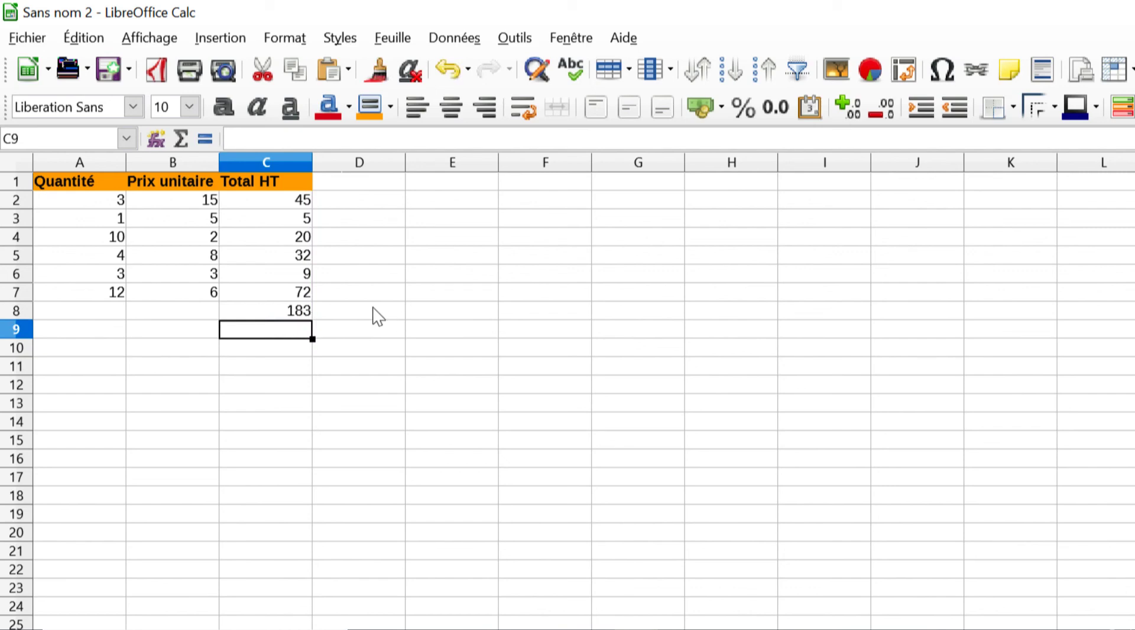
Make the result in C8 bold.
{"action": "left_click", "coordinate": [296, 312]}
{"action": "left_click", "coordinate": [225, 111]}
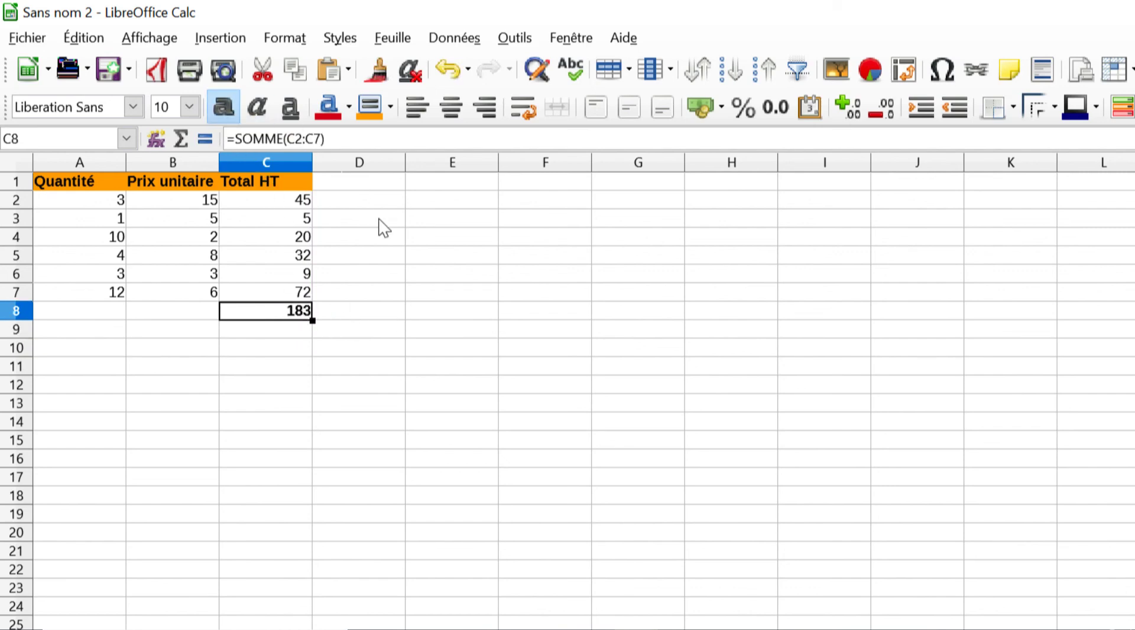
{"action": "left_click", "coordinate": [368, 314]}
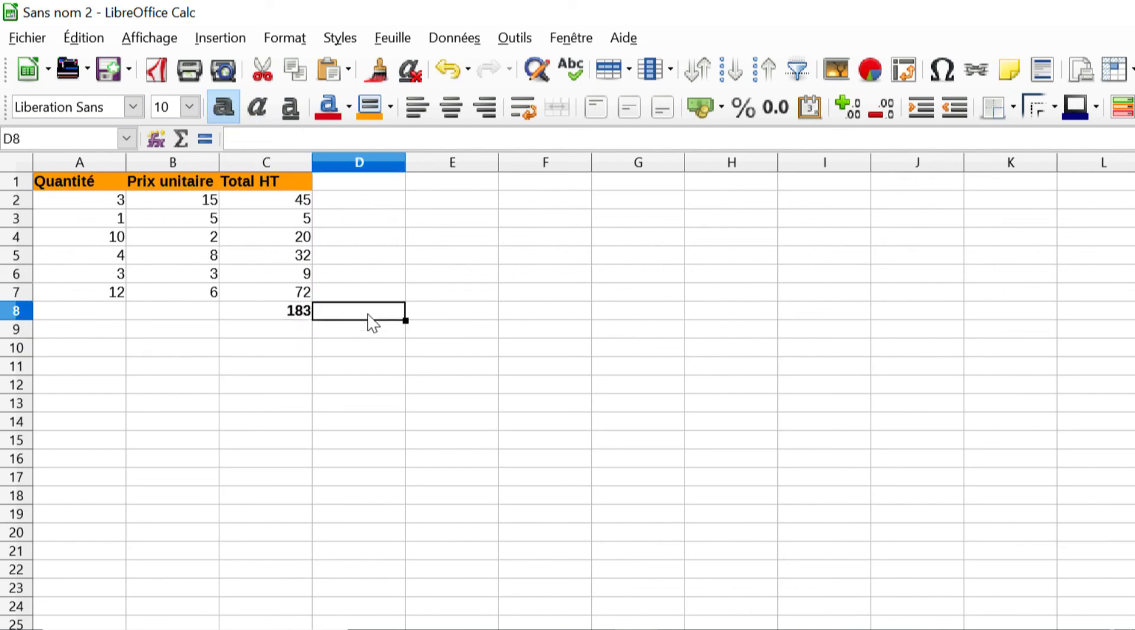
Replace the formula in C8 with the MOYENNE function over C2:C7.
{"action": "left_click", "coordinate": [294, 312]}
{"action": "left_click_drag", "start_coordinate": [338, 139], "coordinate": [233, 135]}
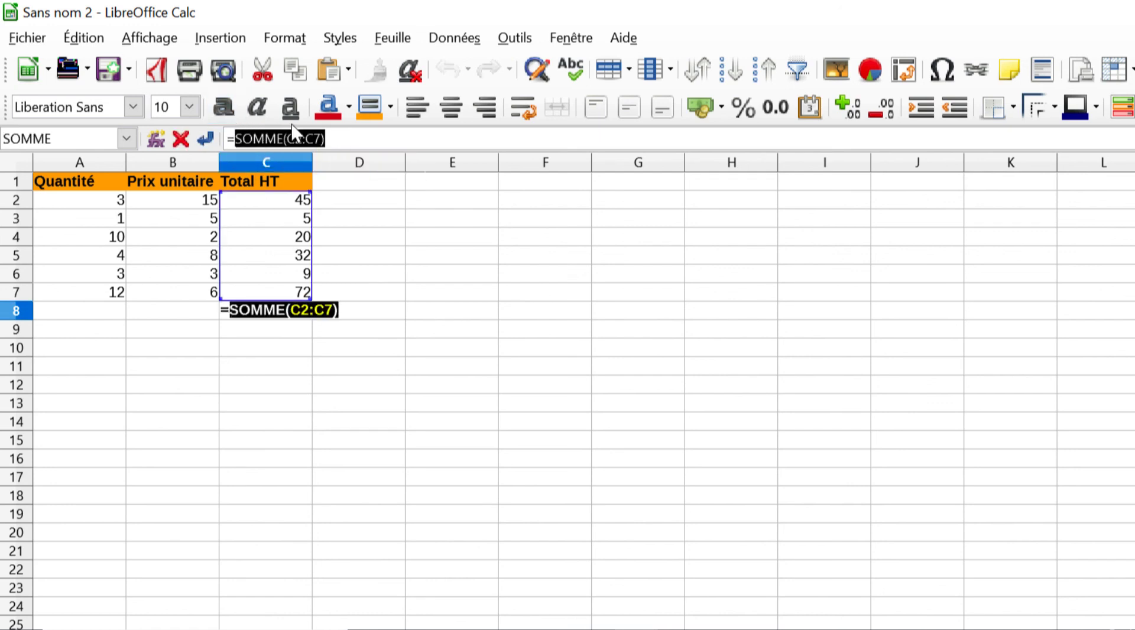
{"action": "key", "text": "BackSpace"}
{"action": "left_click", "coordinate": [126, 138]}
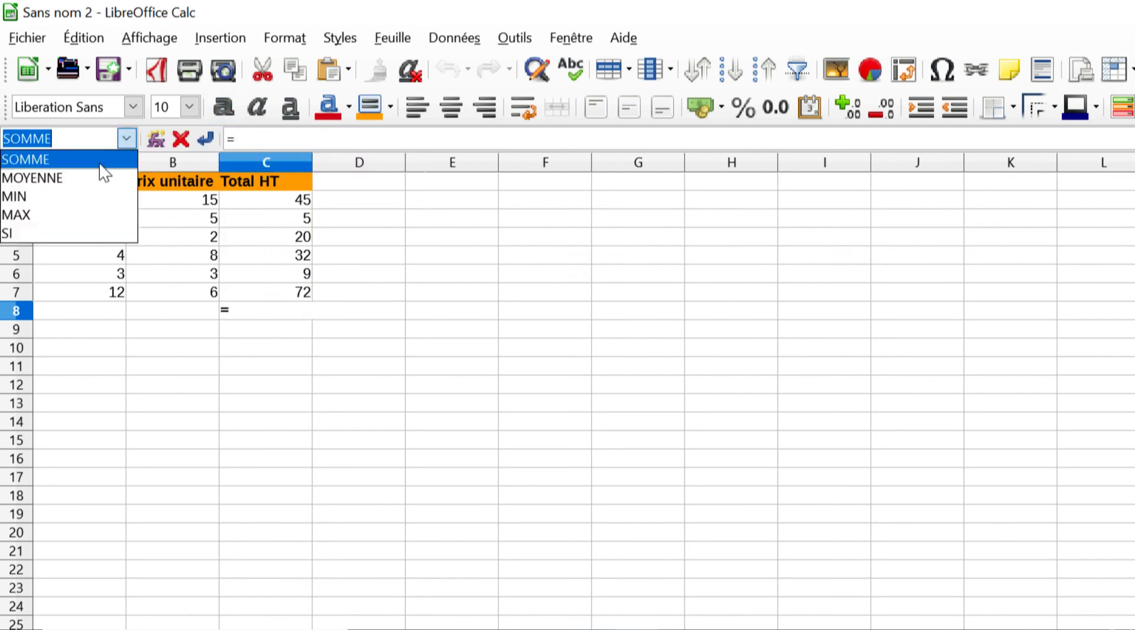
{"action": "left_click", "coordinate": [101, 176]}
{"action": "left_click", "coordinate": [300, 202]}
{"action": "left_click_drag", "start_coordinate": [300, 202], "coordinate": [299, 291]}
{"action": "key", "text": "Return"}
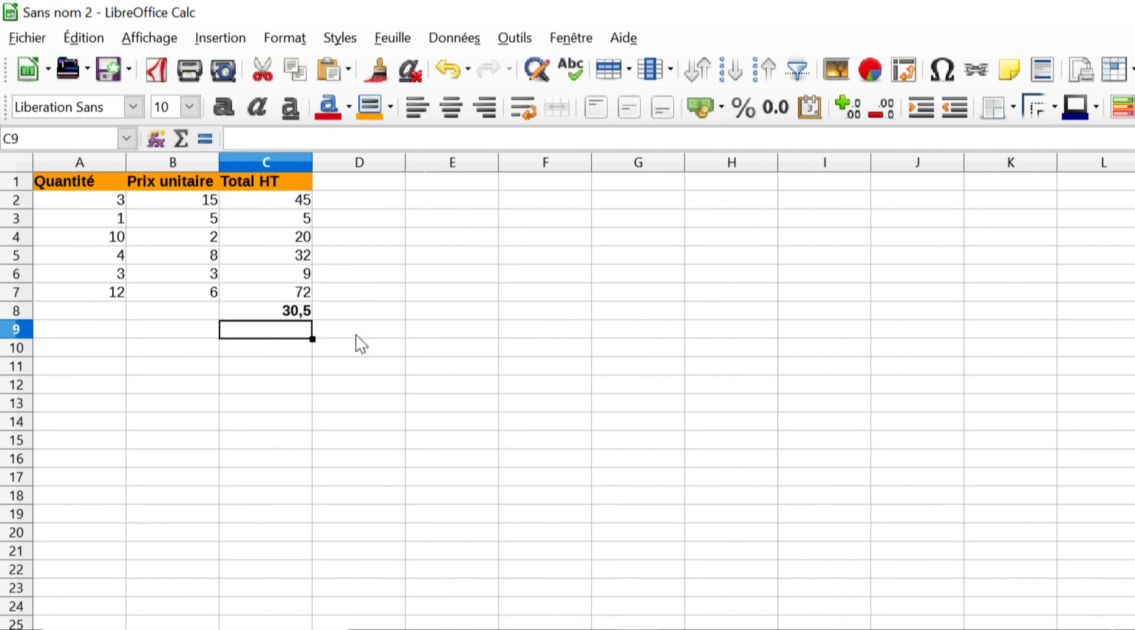
Start a formula in C9, browse the available functions in the function list and Function Wizard, and cancel the wizard.
{"action": "type", "text": "="}
{"action": "left_click", "coordinate": [127, 139]}
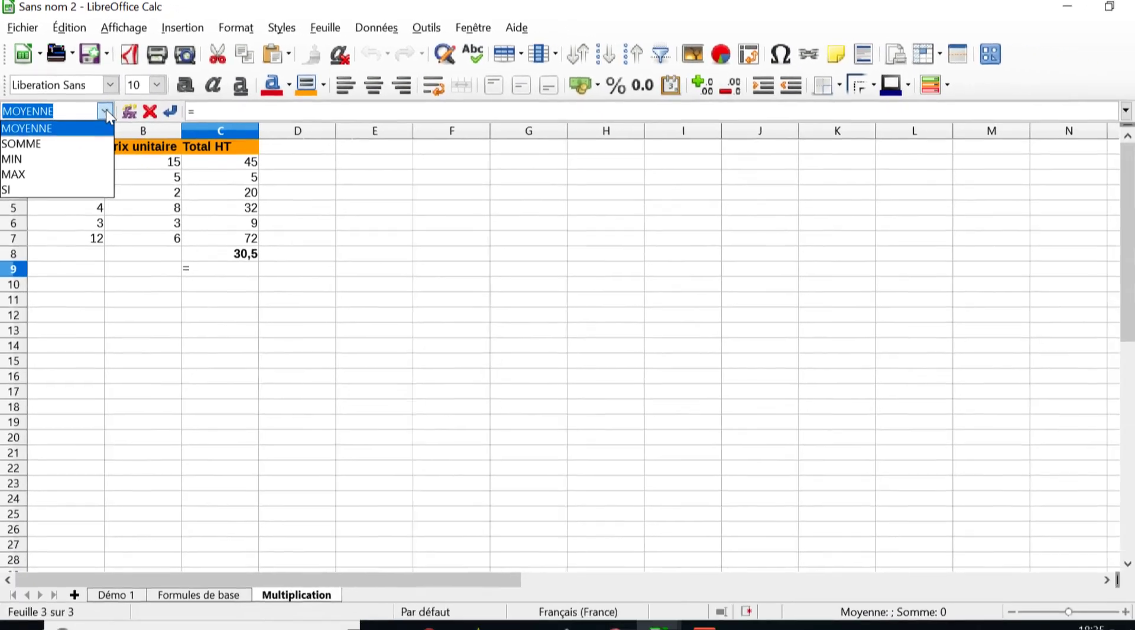
{"action": "left_click", "coordinate": [105, 109]}
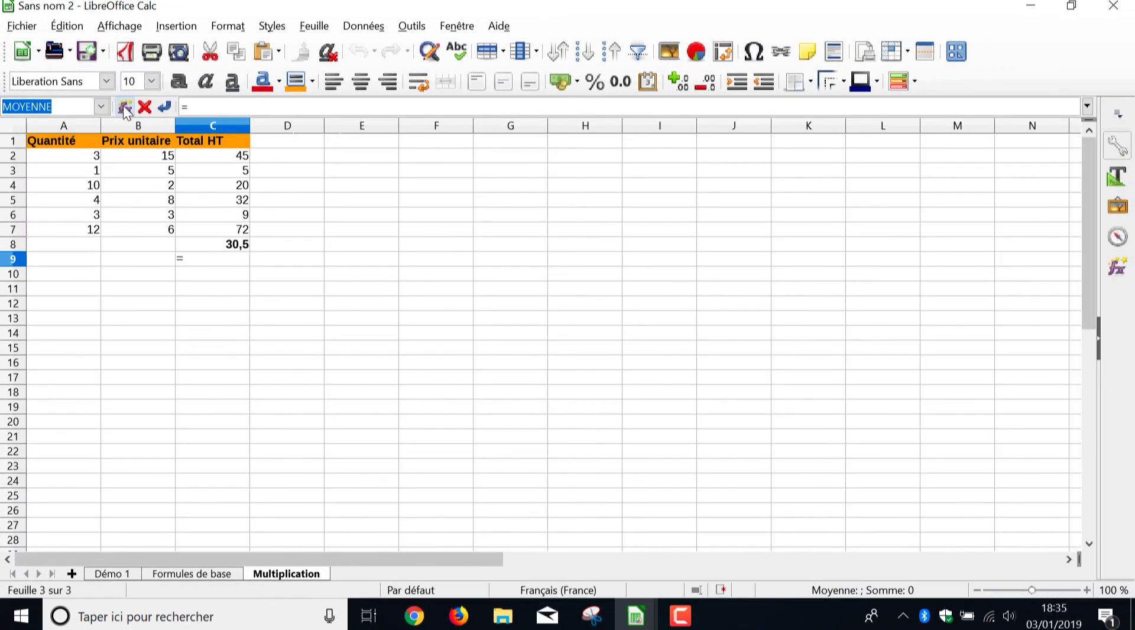
{"action": "left_click", "coordinate": [129, 111]}
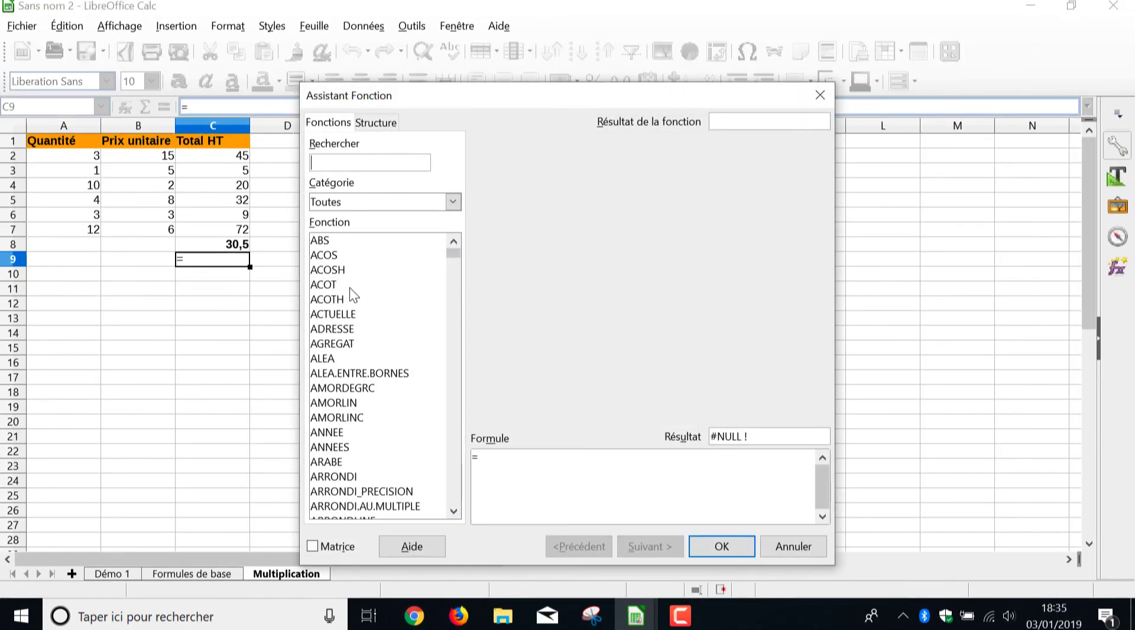
{"action": "scroll", "coordinate": [349, 289], "scroll_direction": "down", "scroll_amount": 8}
{"action": "scroll", "coordinate": [354, 291], "scroll_direction": "up", "scroll_amount": 8}
{"action": "left_click", "coordinate": [801, 550]}
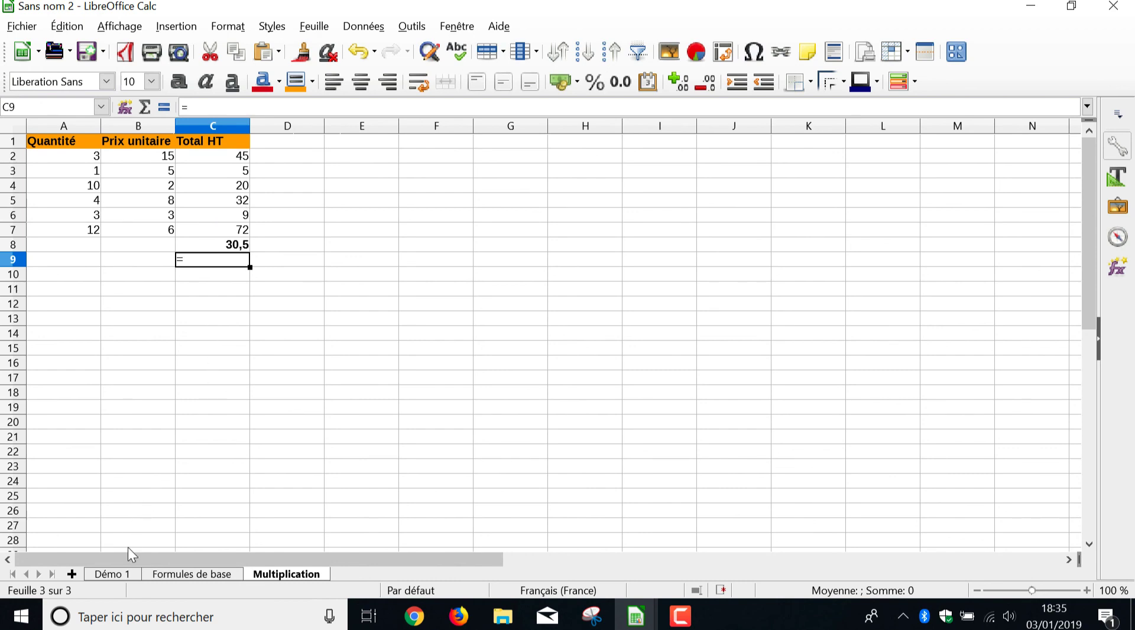
On the Démo 1 sheet, format the costs and total in B2:B7 as numbers with two decimals (-1234,57).
{"action": "left_click", "coordinate": [112, 575]}
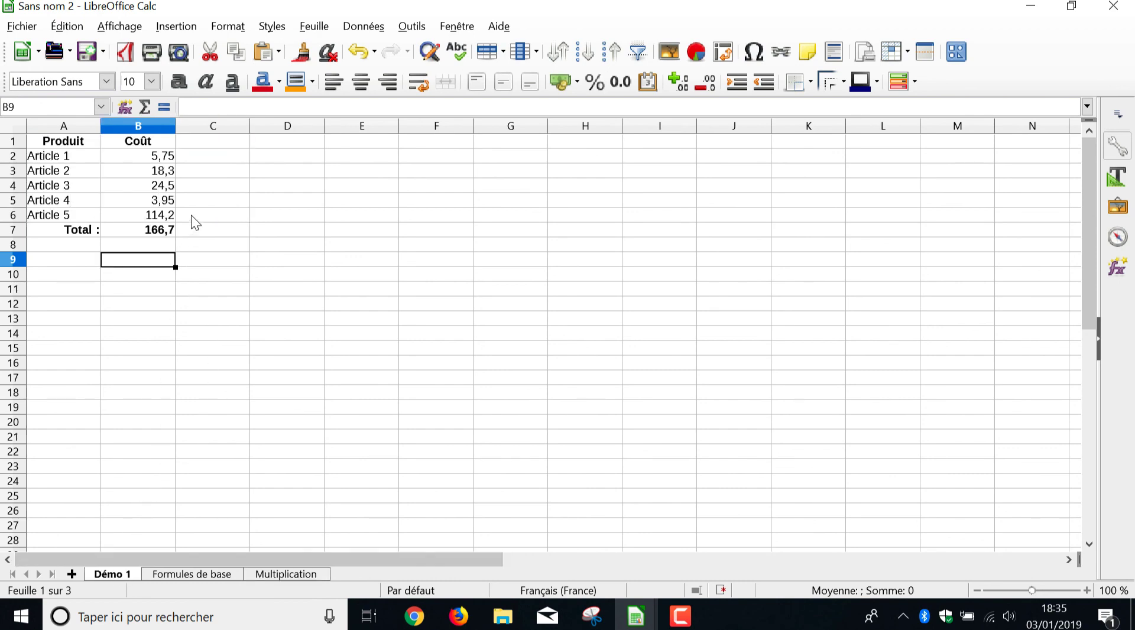
{"action": "left_click", "coordinate": [144, 148]}
{"action": "left_click", "coordinate": [207, 190]}
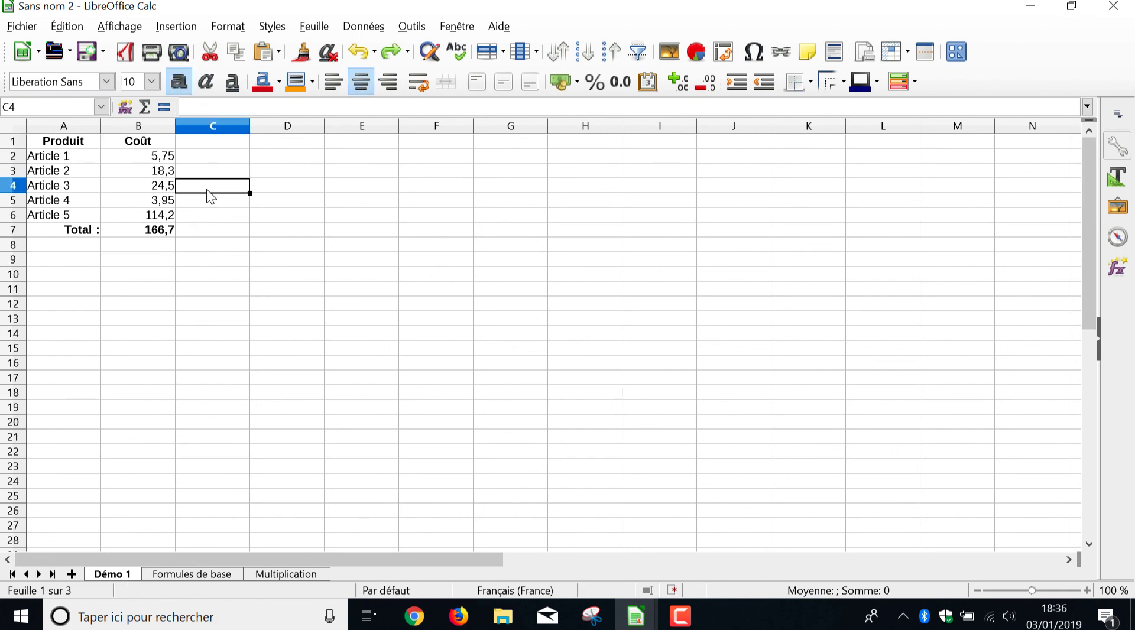
{"action": "left_click_drag", "start_coordinate": [166, 155], "coordinate": [176, 229]}
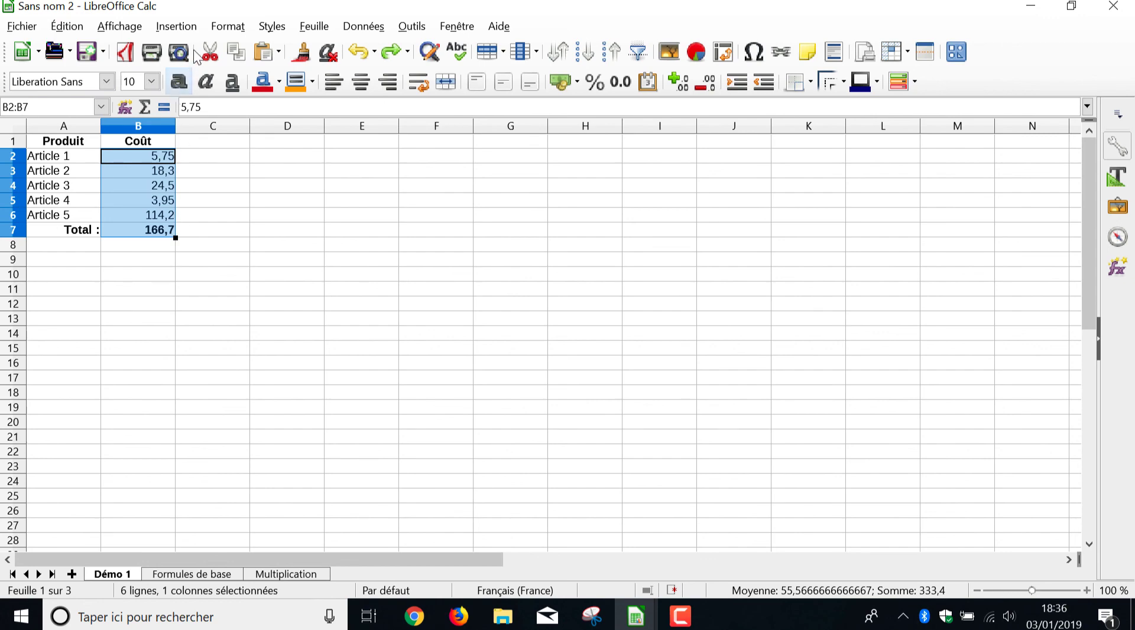
{"action": "left_click", "coordinate": [227, 27]}
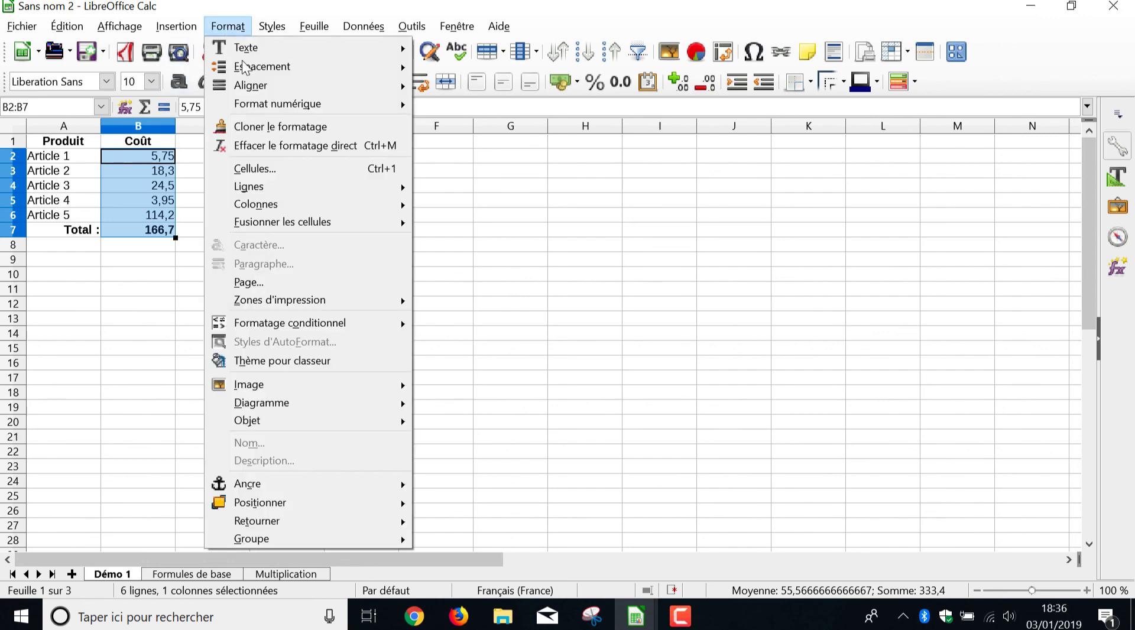
{"action": "left_click", "coordinate": [296, 169]}
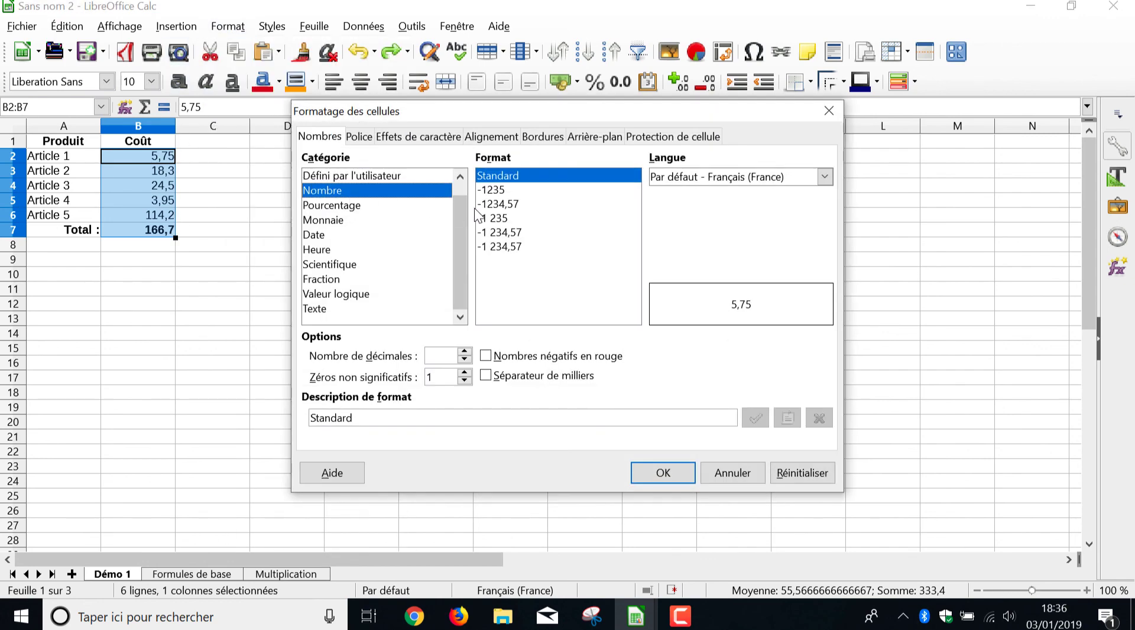
{"action": "left_click", "coordinate": [515, 204]}
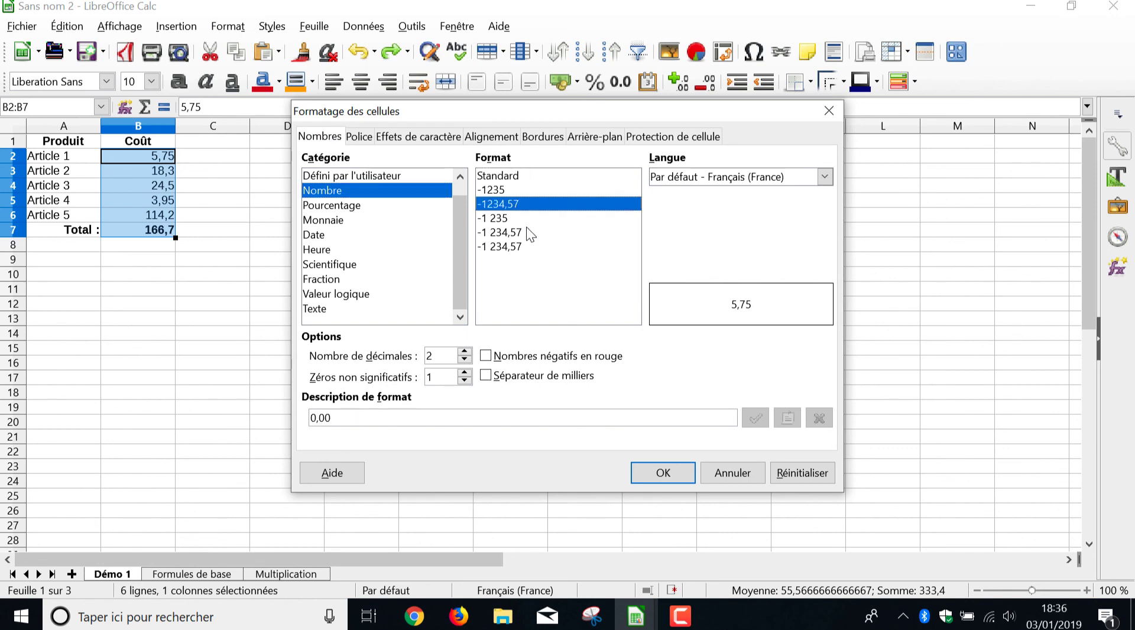
{"action": "left_click", "coordinate": [662, 474]}
{"action": "left_click", "coordinate": [332, 291]}
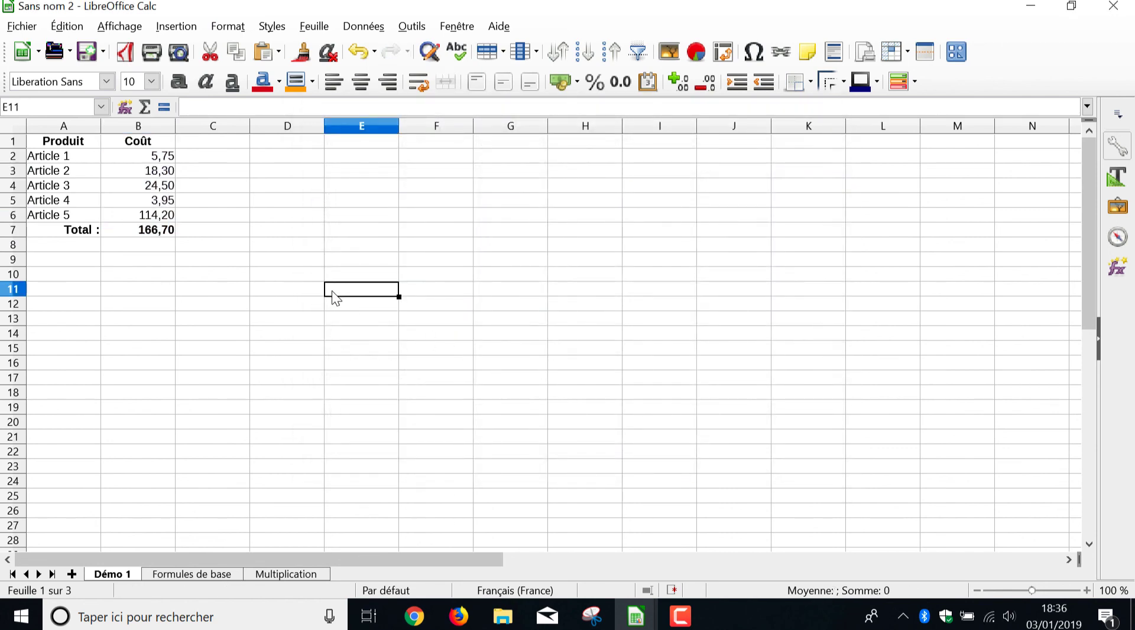